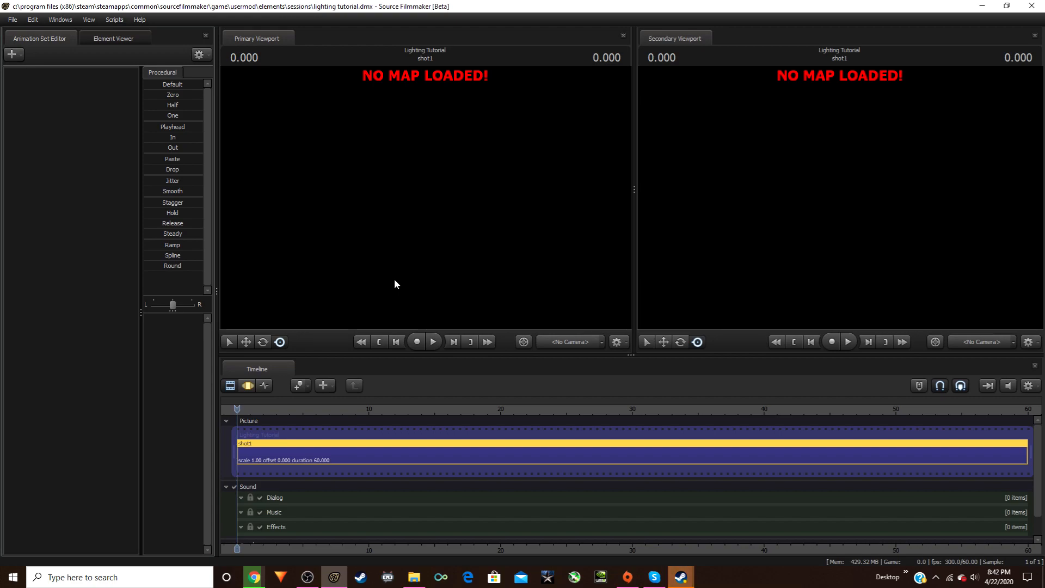
Turn off lighting in the primary viewport and open the map selection dialog
right_click(421, 254)
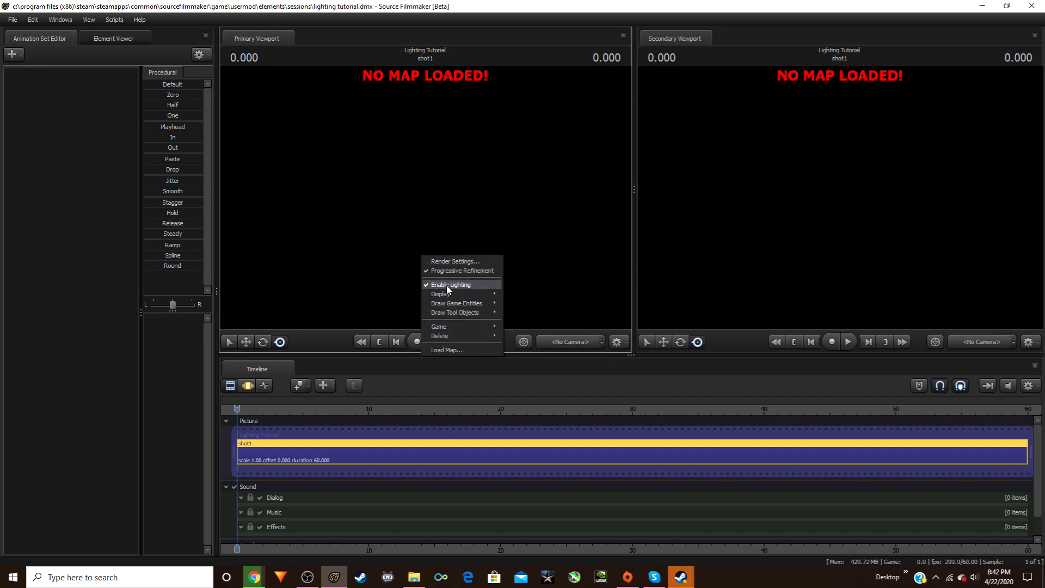
click(446, 285)
right_click(440, 250)
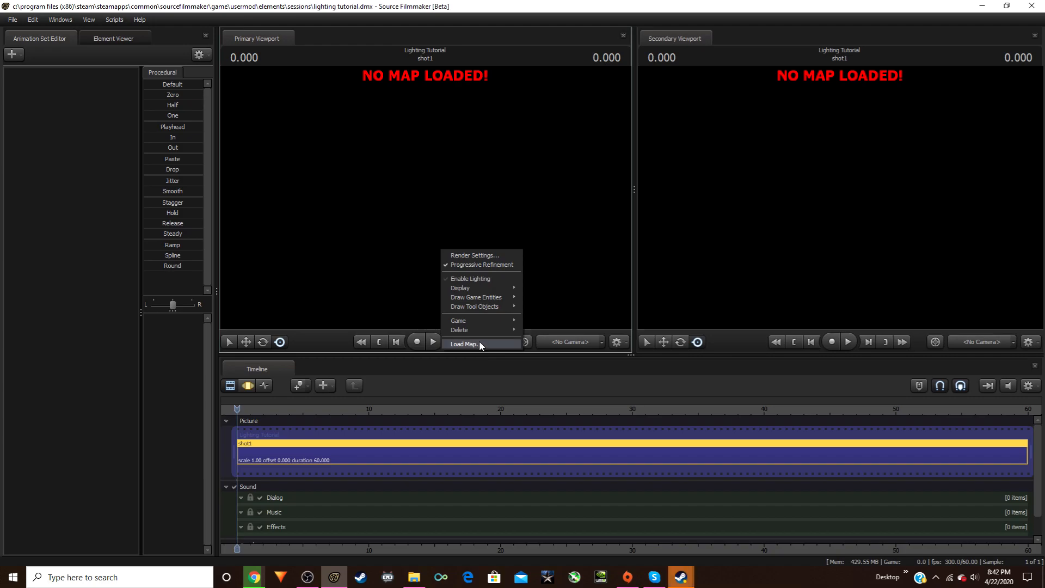
click(465, 343)
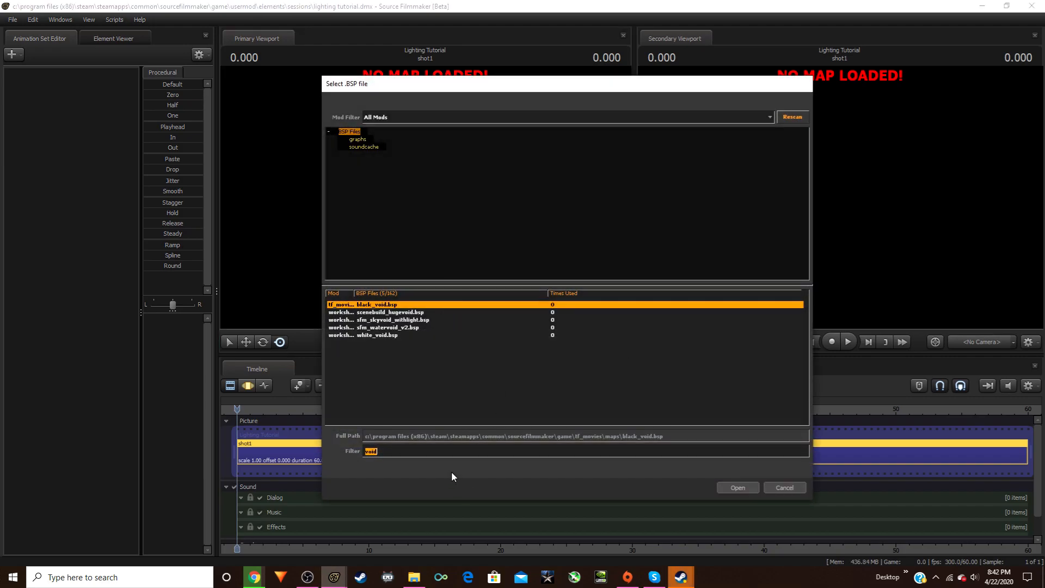
Clear the map filter and look through the full list of BSP map files
key(BackSpace)
scroll(435, 377, down, 4)
scroll(432, 378, up, 4)
scroll(433, 377, down, 10)
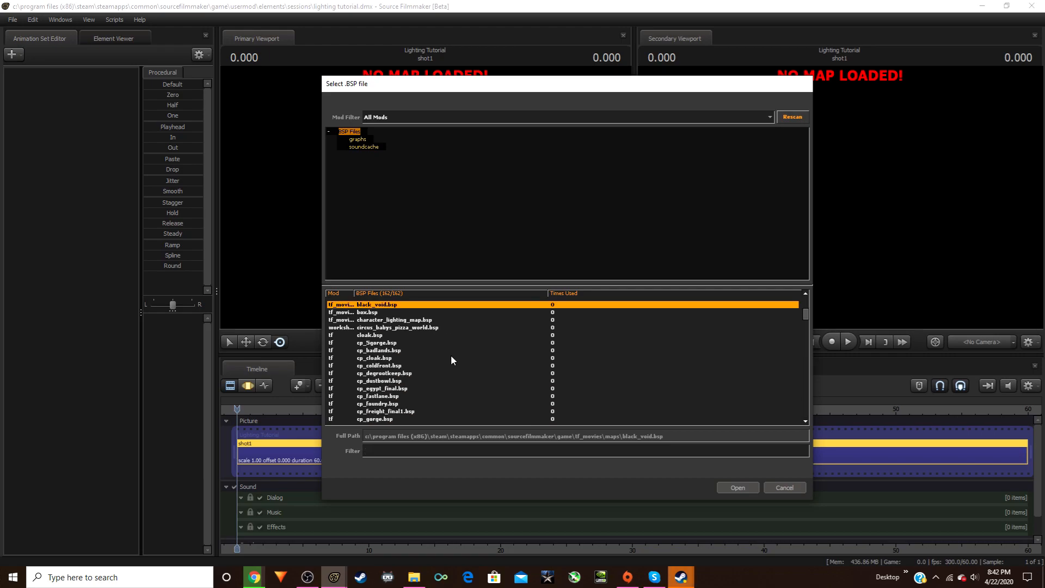
scroll(444, 347, down, 10)
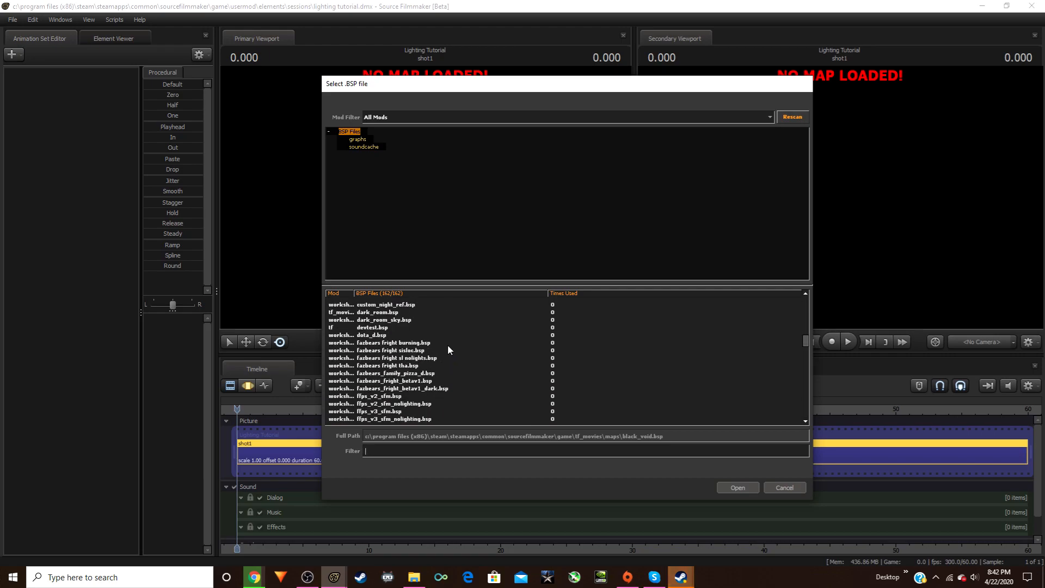
scroll(498, 364, up, 20)
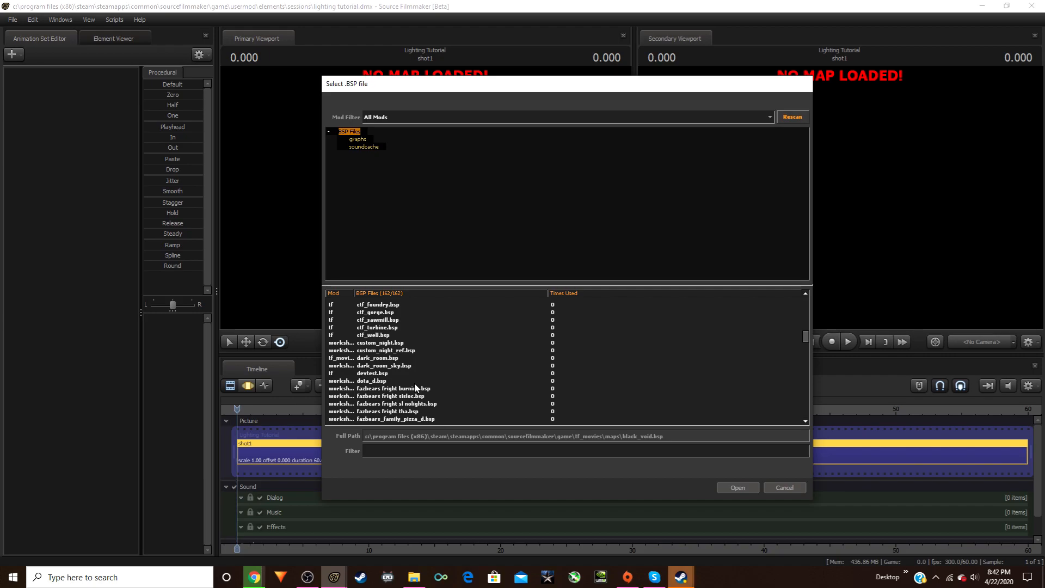
scroll(414, 384, down, 5)
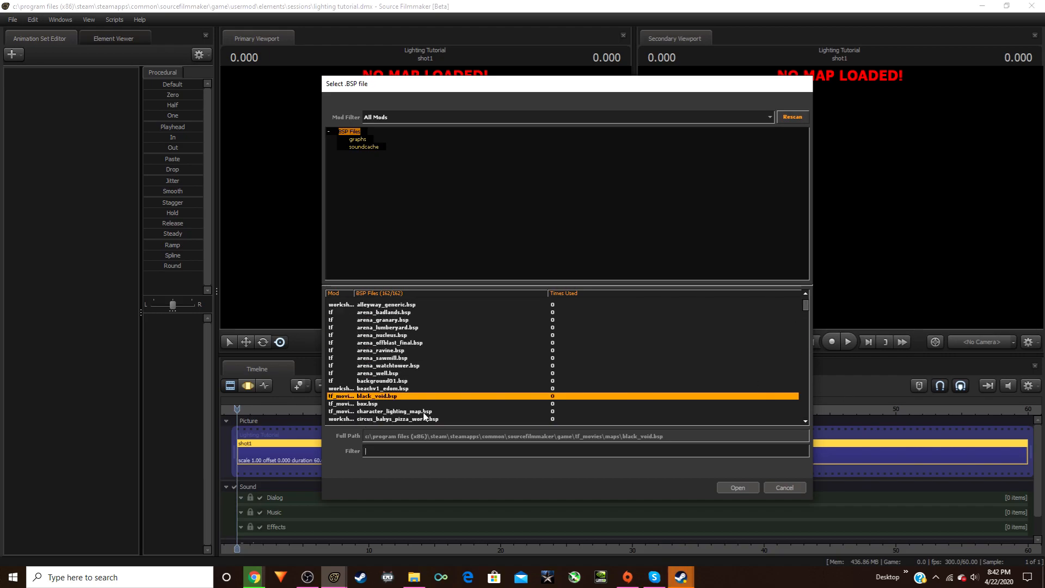
scroll(397, 357, up, 2)
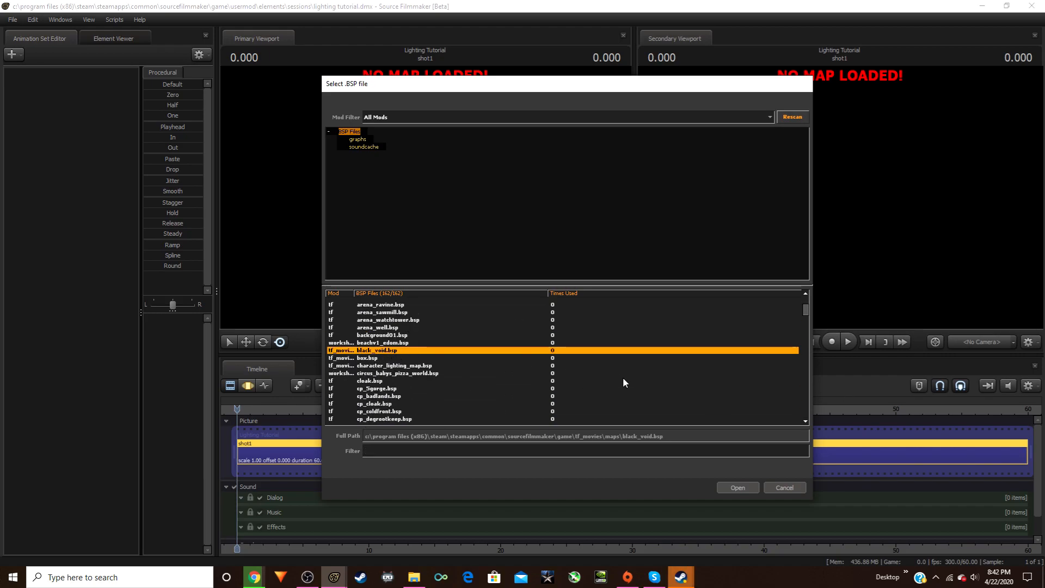
scroll(523, 398, down, 4)
scroll(611, 389, up, 5)
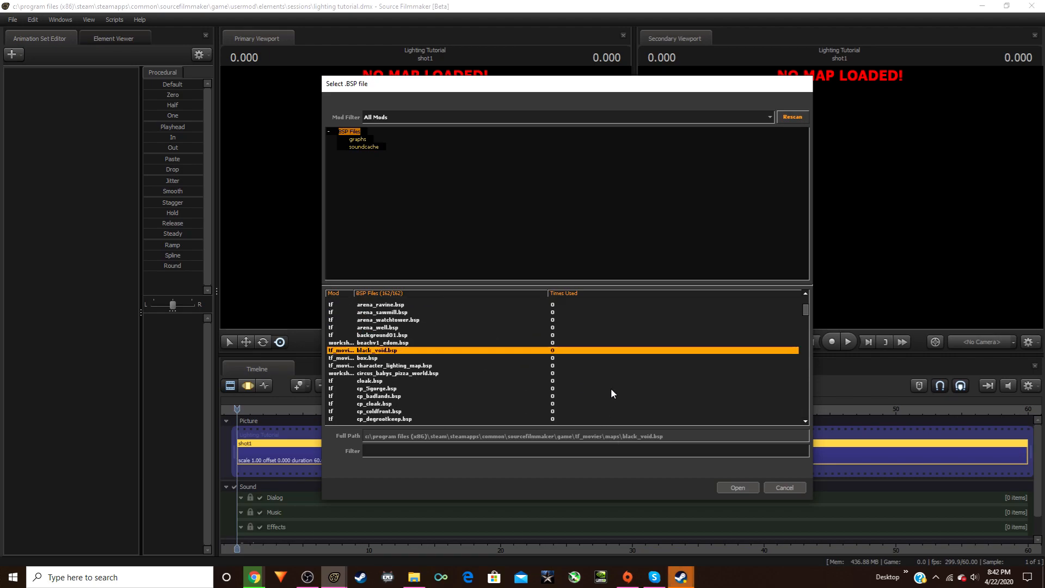
scroll(430, 403, down, 6)
scroll(416, 408, up, 5)
scroll(411, 410, up, 3)
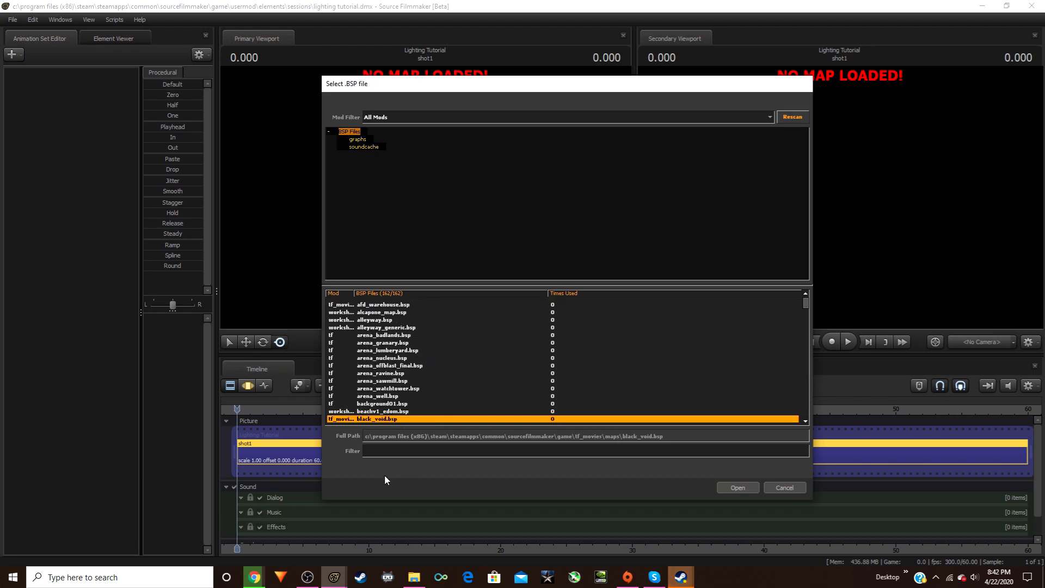
Filter the maps by "fnaf" and load a pizzeria map
click(393, 452)
text(fnaf)
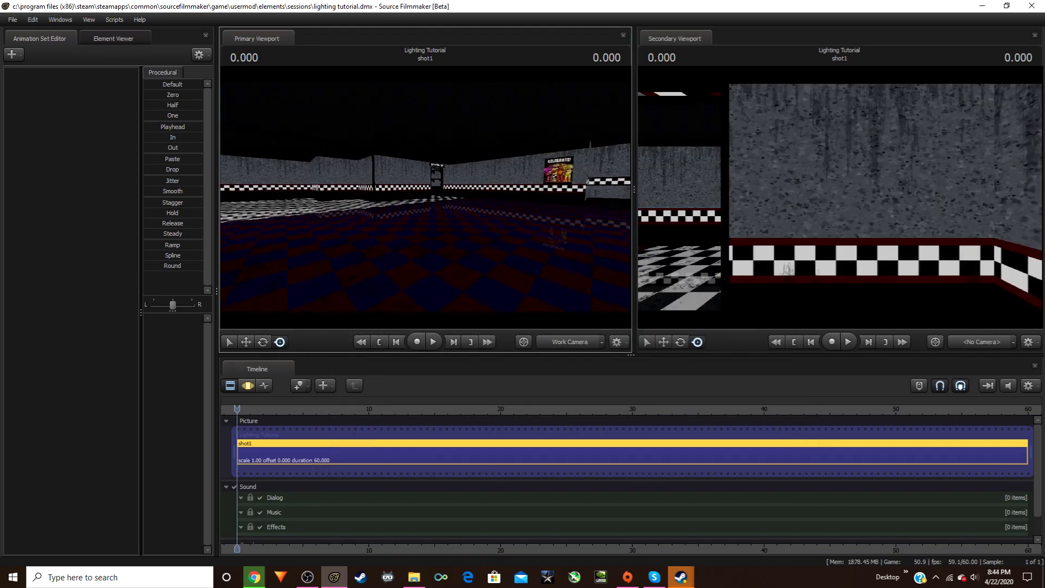
Fly the work camera through the map until it faces the wall decorated with clouds and stars
mouse_move(426, 198)
mouse_down()
mouse_move(414, 198)
mouse_move(588, 195)
mouse_move(426, 199)
mouse_up()
right_click(426, 199)
mouse_move(460, 239)
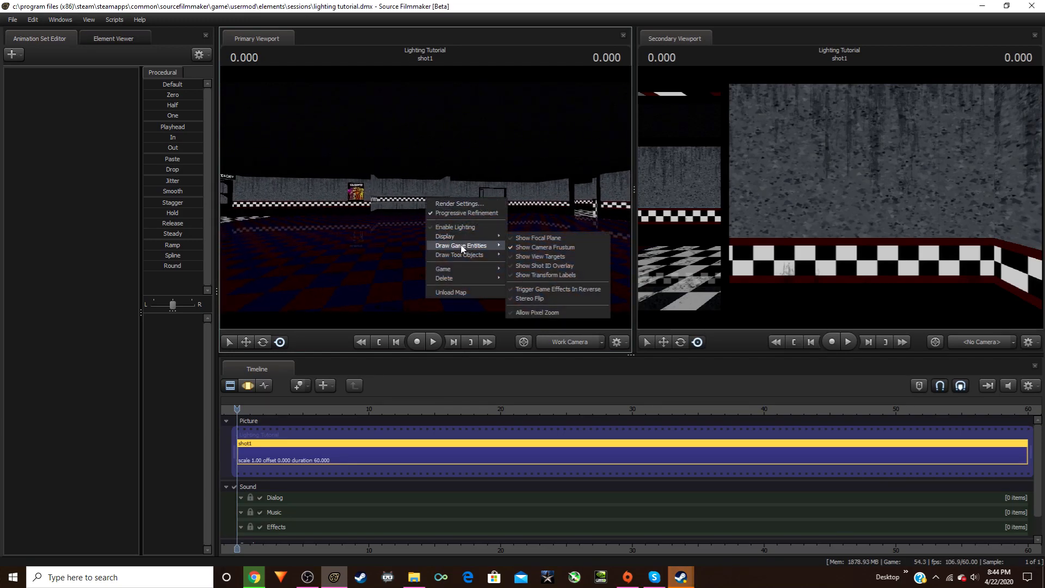
click(515, 313)
key(d)
drag(516, 314, 234, 293)
key(s)
key(w)
key(w)
key(s)
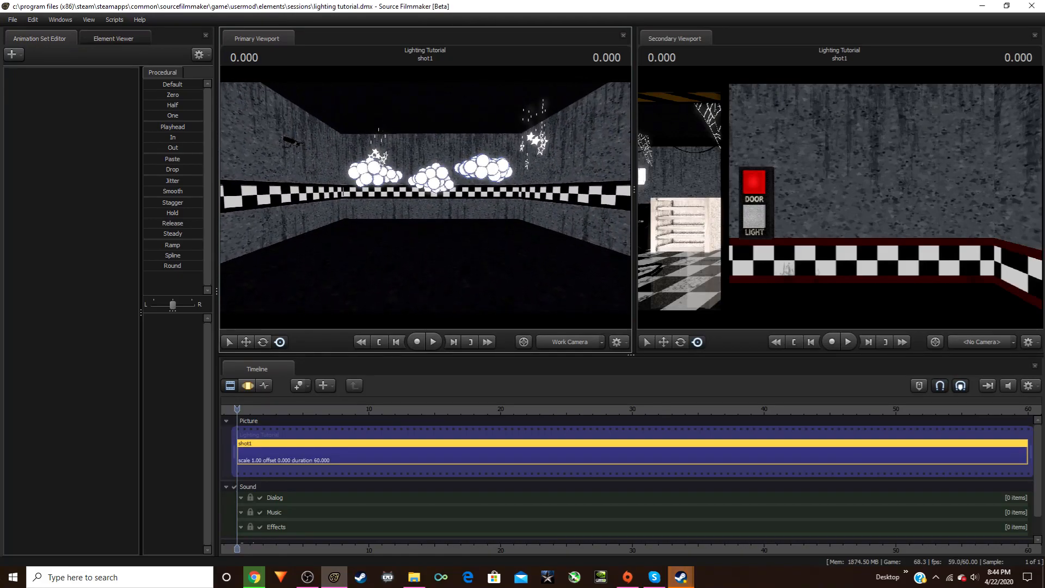
Start an animation set for a new model, limiting the models to the workshop mod and the filter "Foxy"
right_click(425, 197)
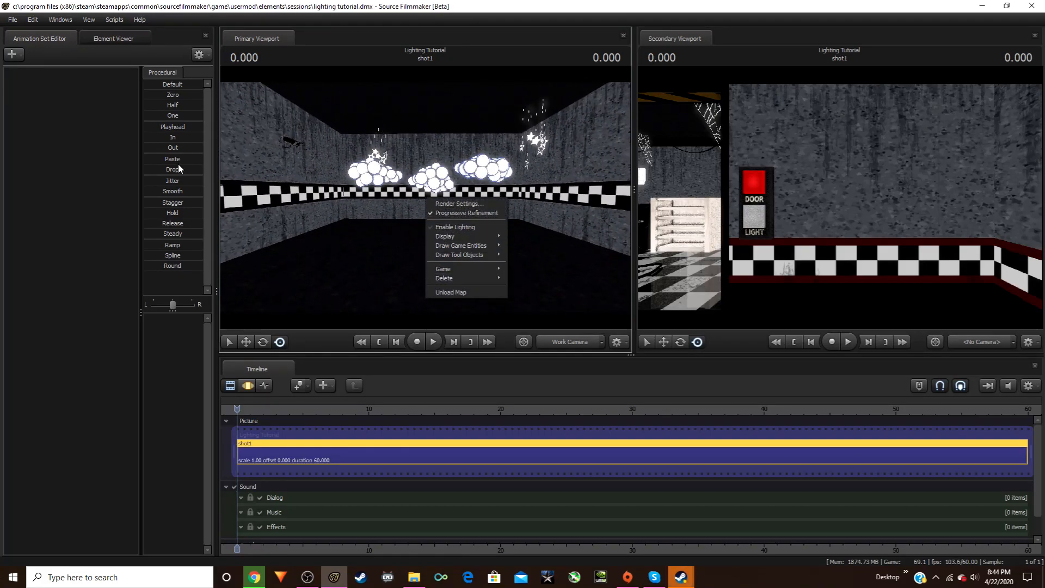
right_click(114, 126)
click(194, 151)
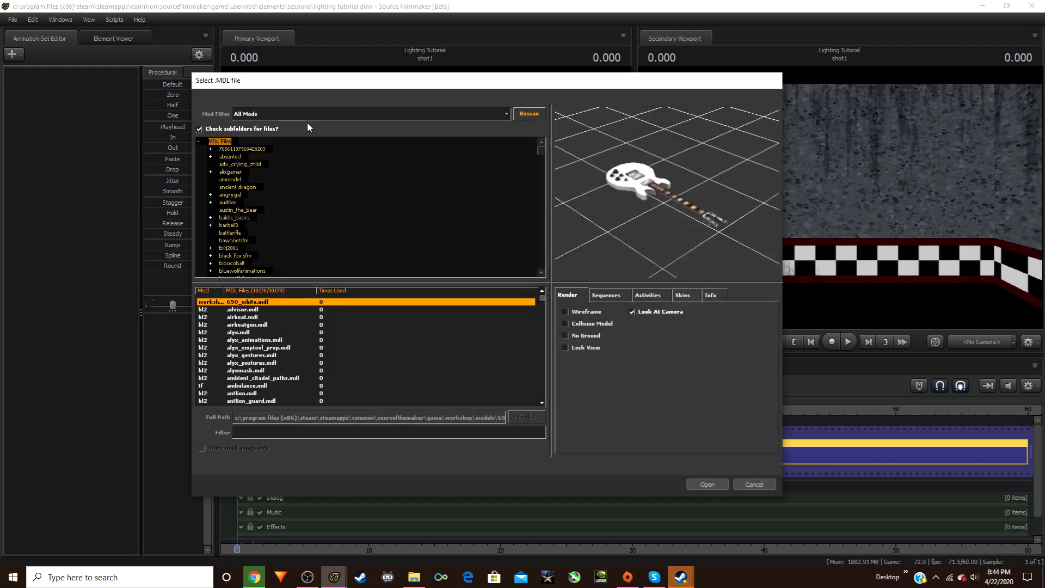
click(305, 115)
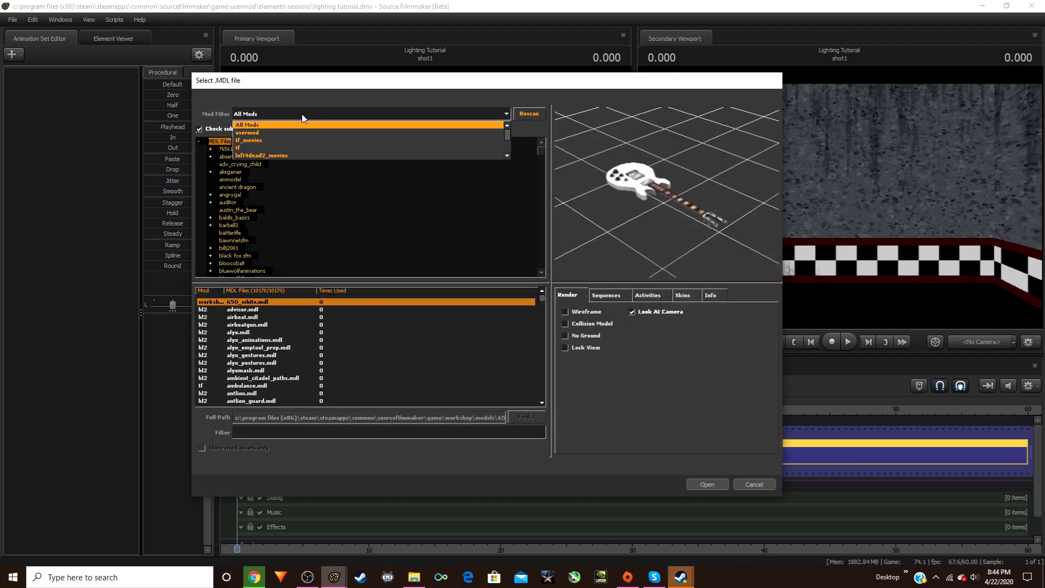
scroll(276, 139, down, 2)
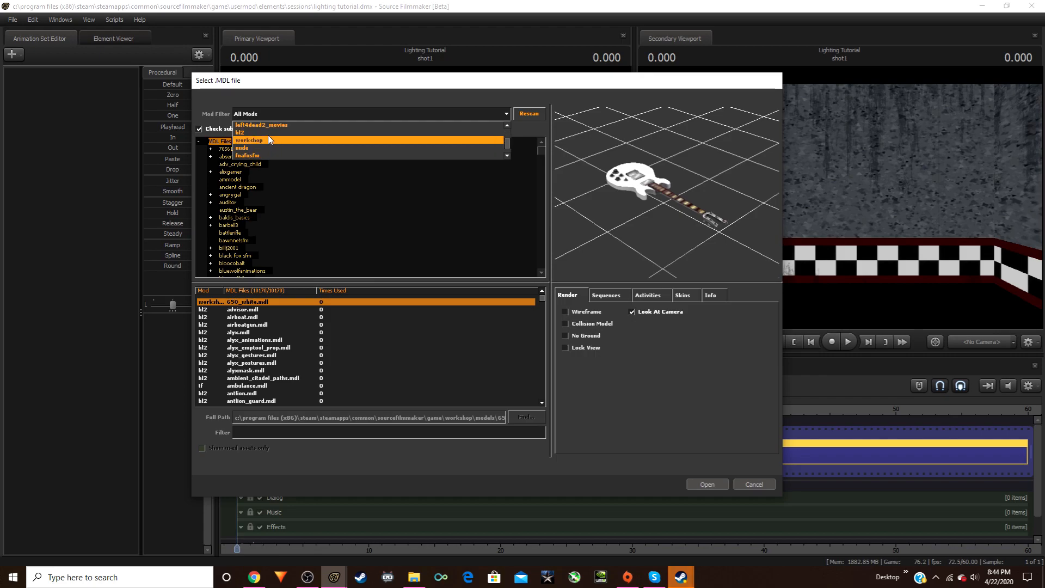
click(264, 140)
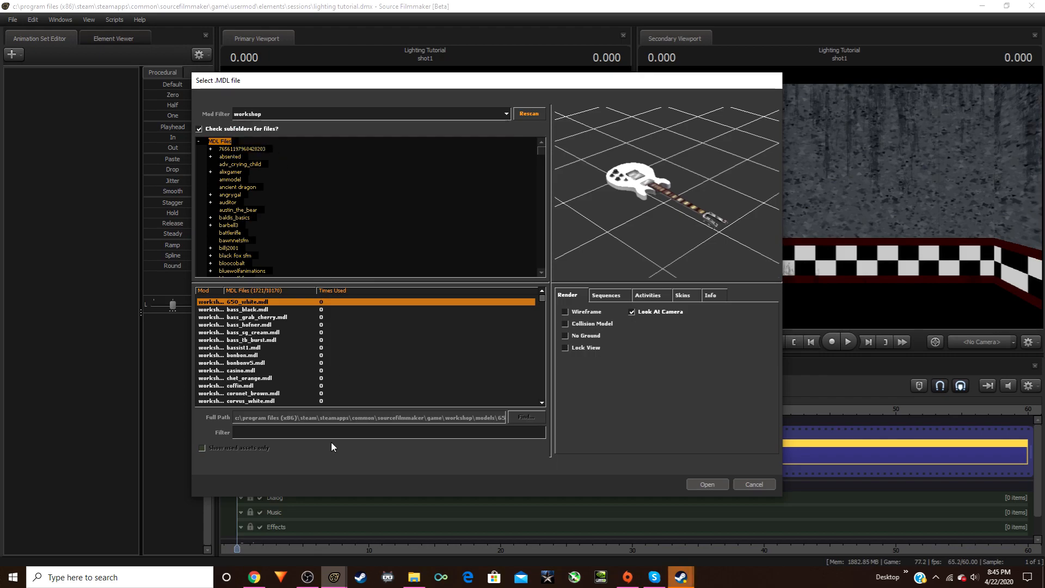
click(290, 433)
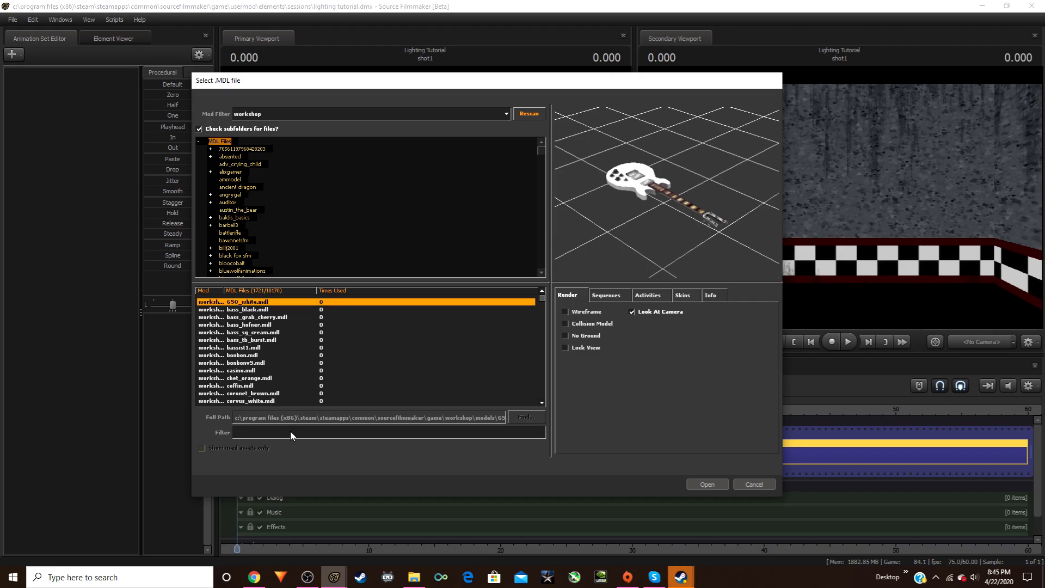
text(Foxy)
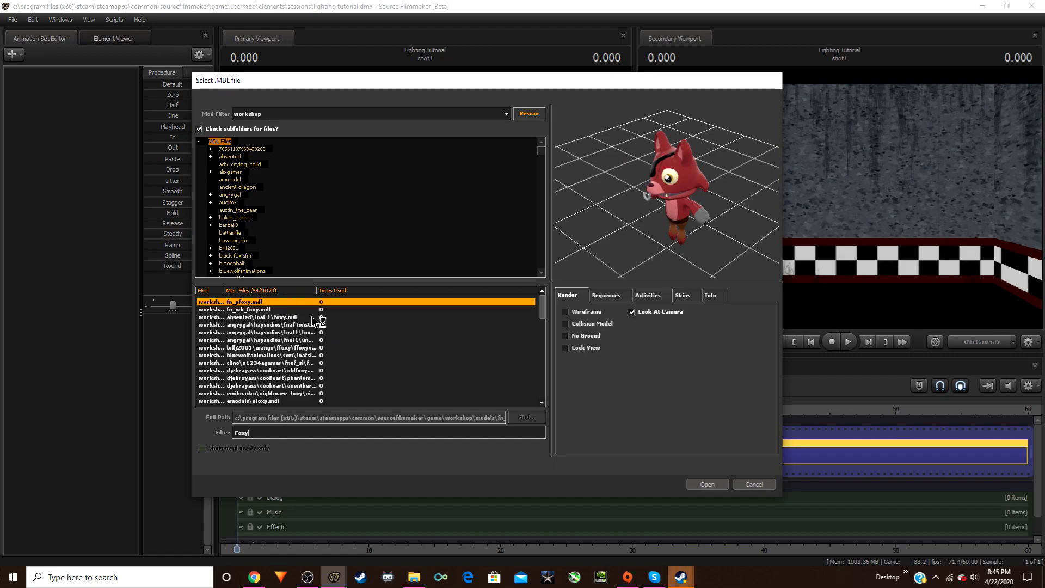
Preview several of the Foxy models in the filtered list to compare their appearance
click(279, 310)
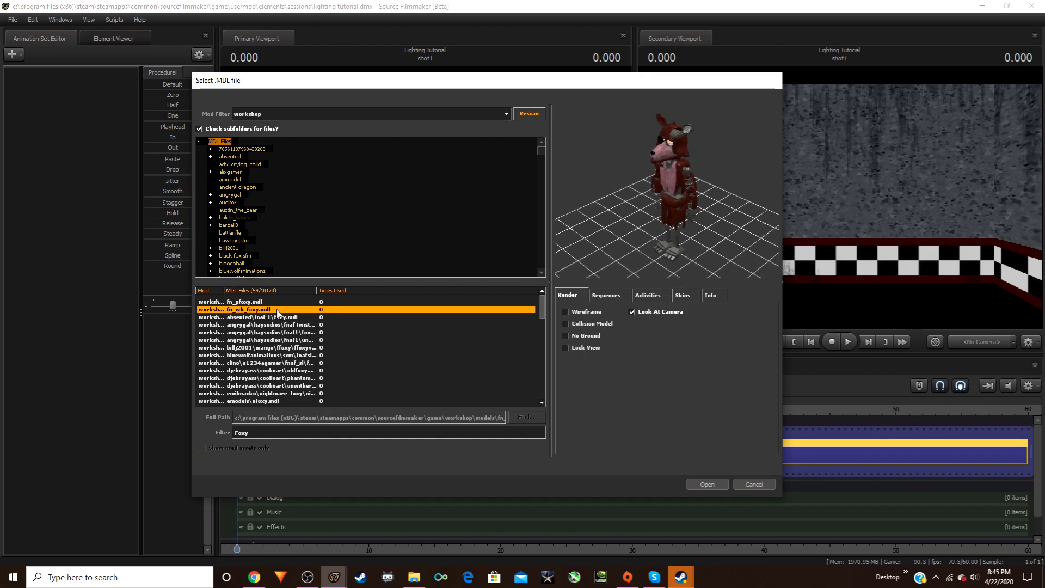
click(285, 326)
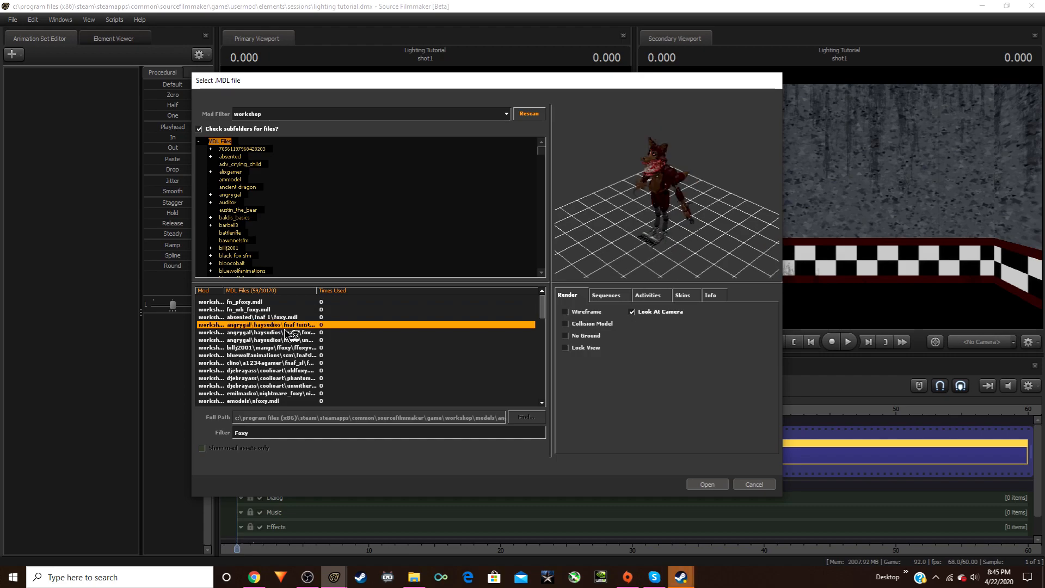
click(286, 333)
click(287, 341)
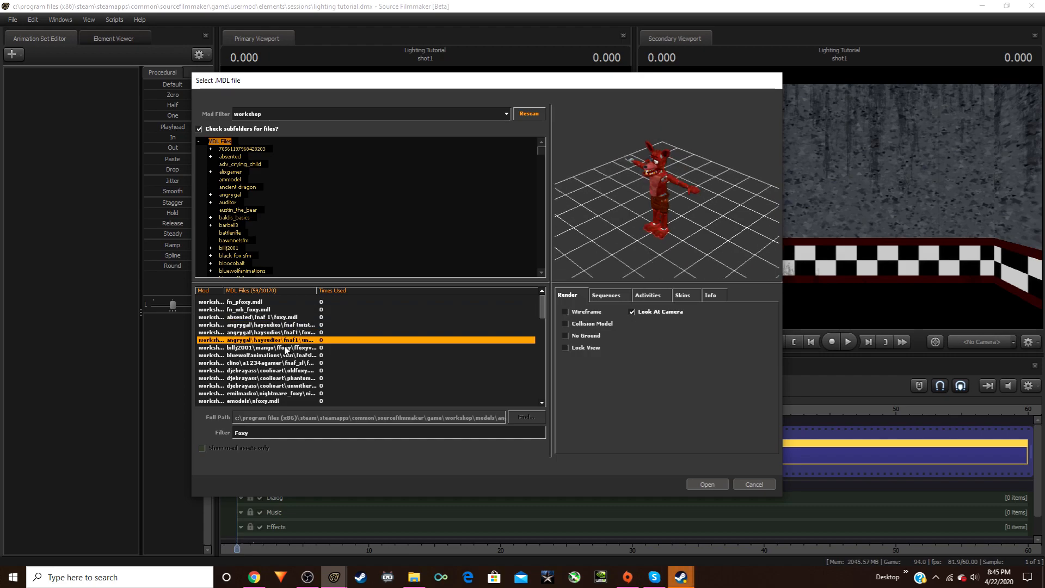
key(Down)
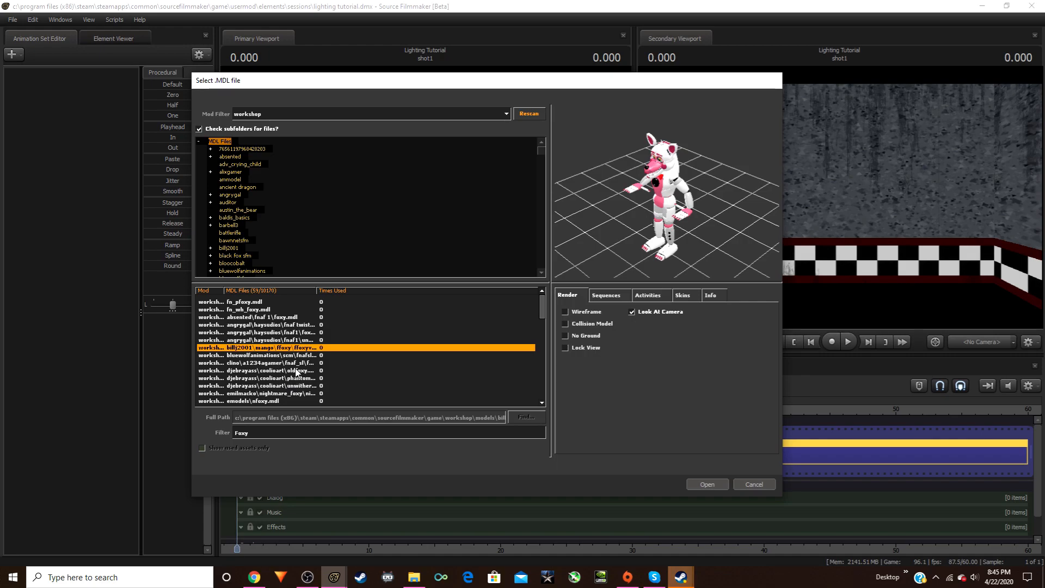
key(Down)
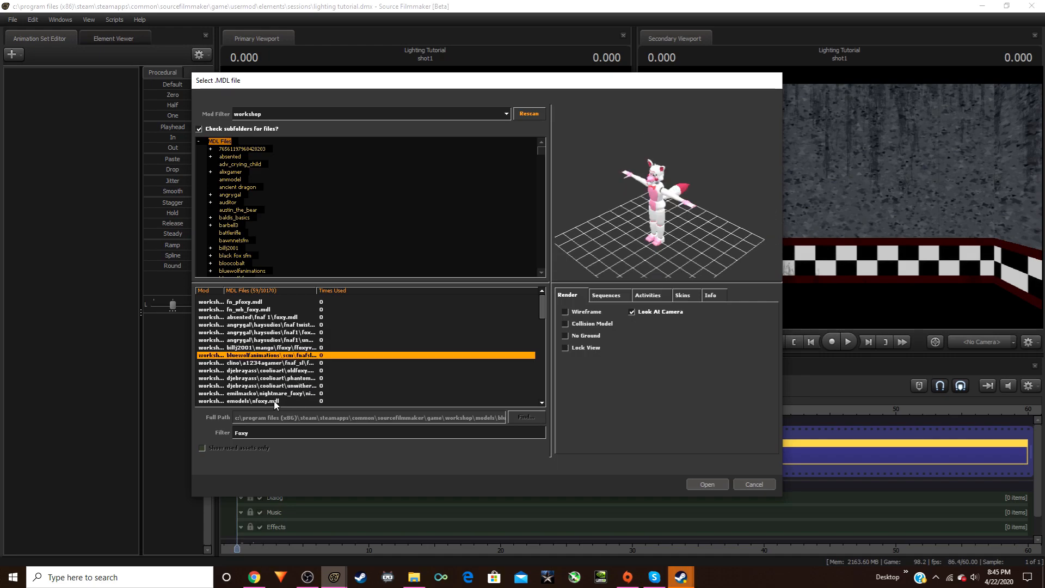
click(289, 393)
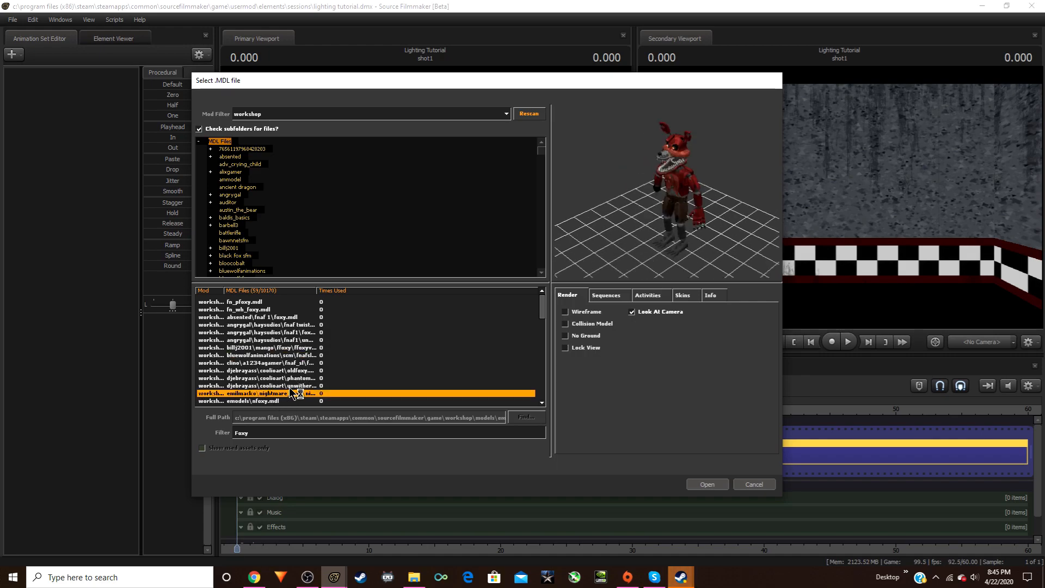
click(297, 385)
click(295, 378)
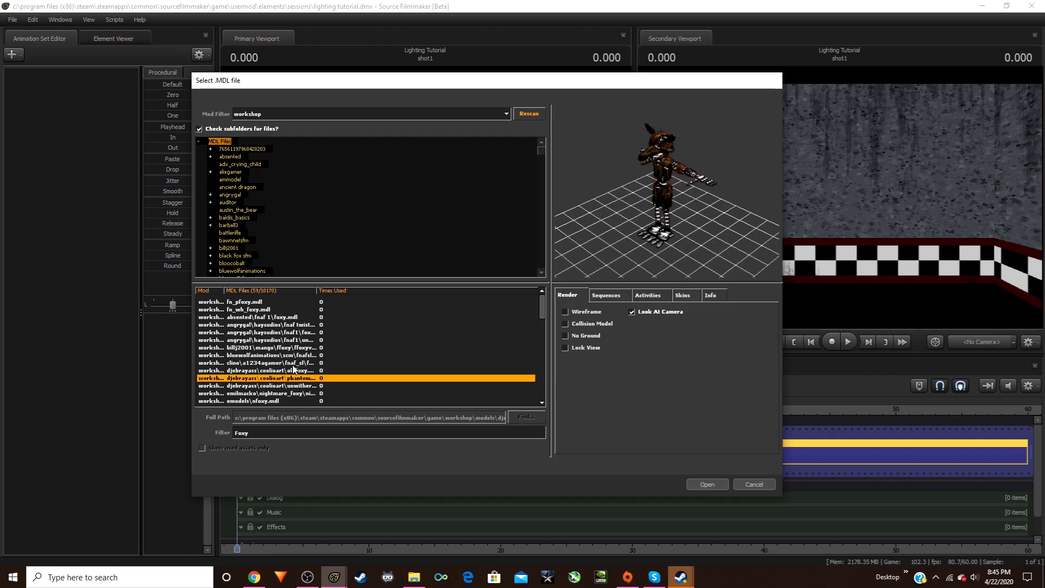
click(291, 371)
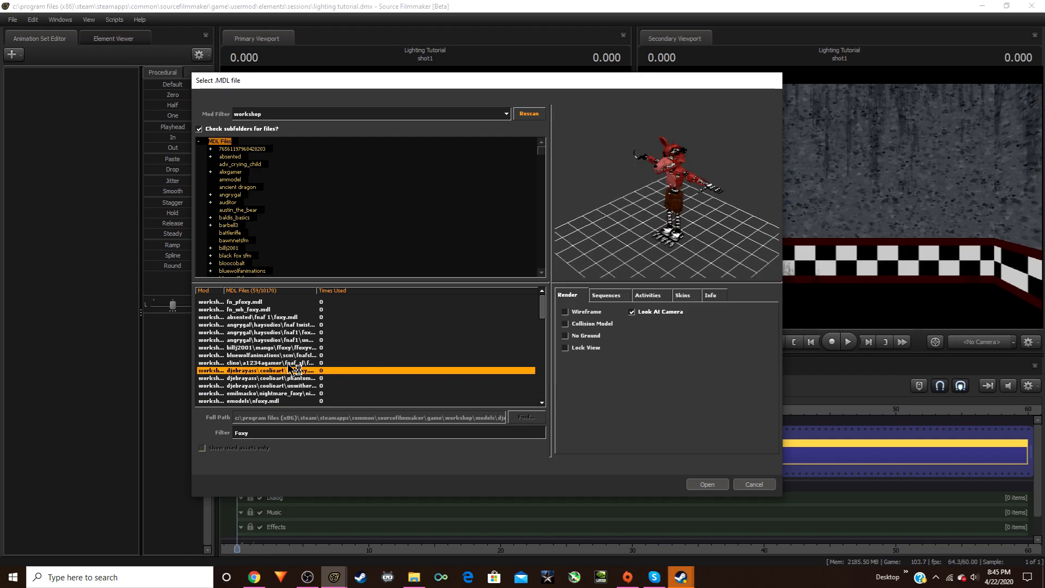
click(290, 363)
Add the red_eye\emodels\foxy.mdl model to the scene
scroll(299, 371, down, 3)
scroll(306, 372, down, 4)
click(277, 371)
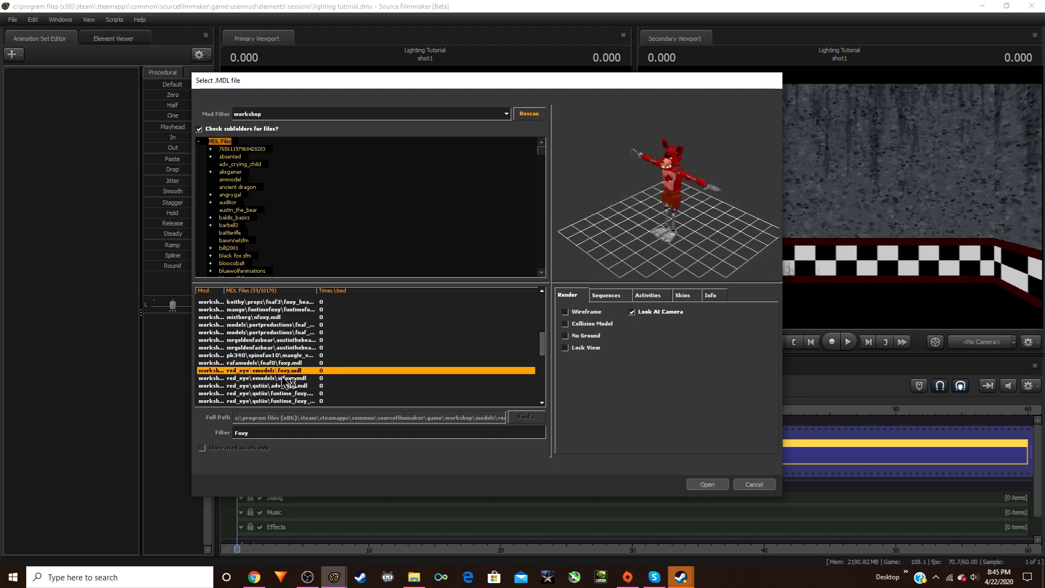
click(707, 484)
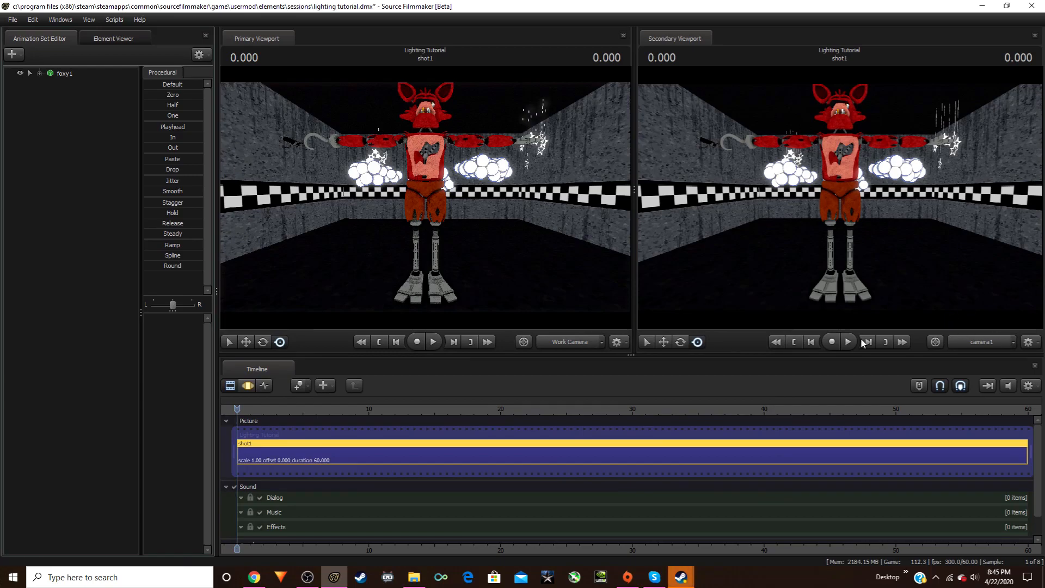
In the Motion Editor, adjust Foxy's placement on the floor by moving and rotating its rootTransform control
drag(490, 228, 425, 205)
key(d)
key(a)
key(w)
key(w)
click(250, 386)
ctrl+click(421, 194)
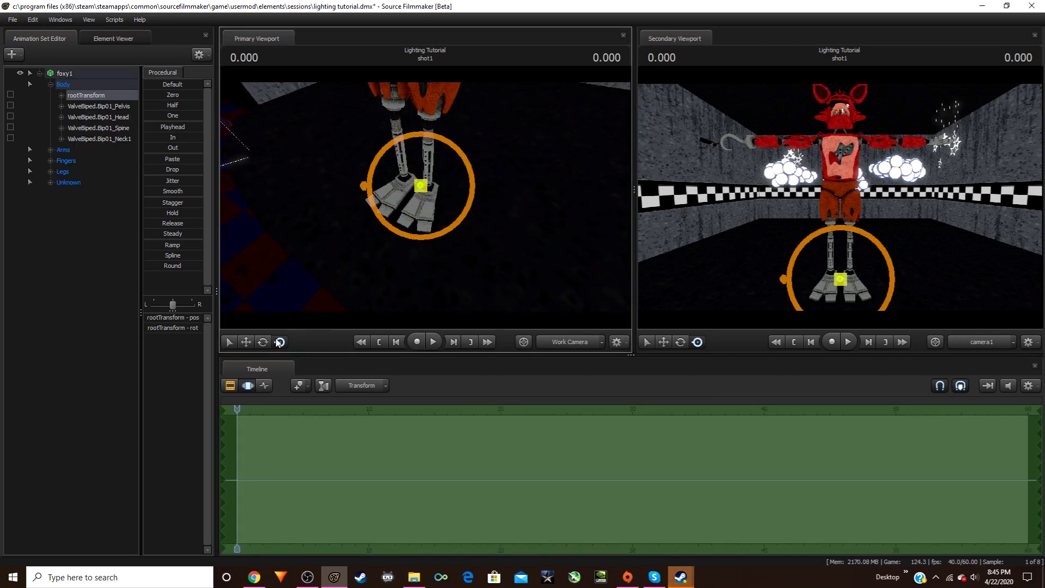
click(246, 342)
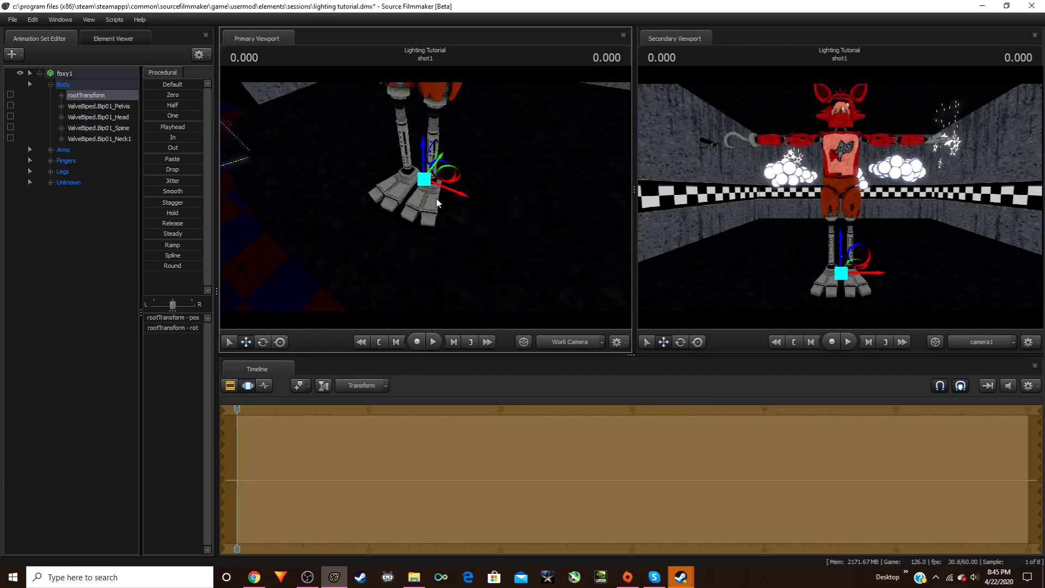
key(e)
drag(450, 211, 449, 174)
Pose Foxy's right arm with the upper arm lowered and the hook raised toward its face
key(s)
key(w)
key(d)
key(a)
key(d)
ctrl+click(397, 175)
ctrl+click(397, 218)
key(w)
drag(537, 210, 427, 161)
key(a)
key(s)
ctrl+click(400, 209)
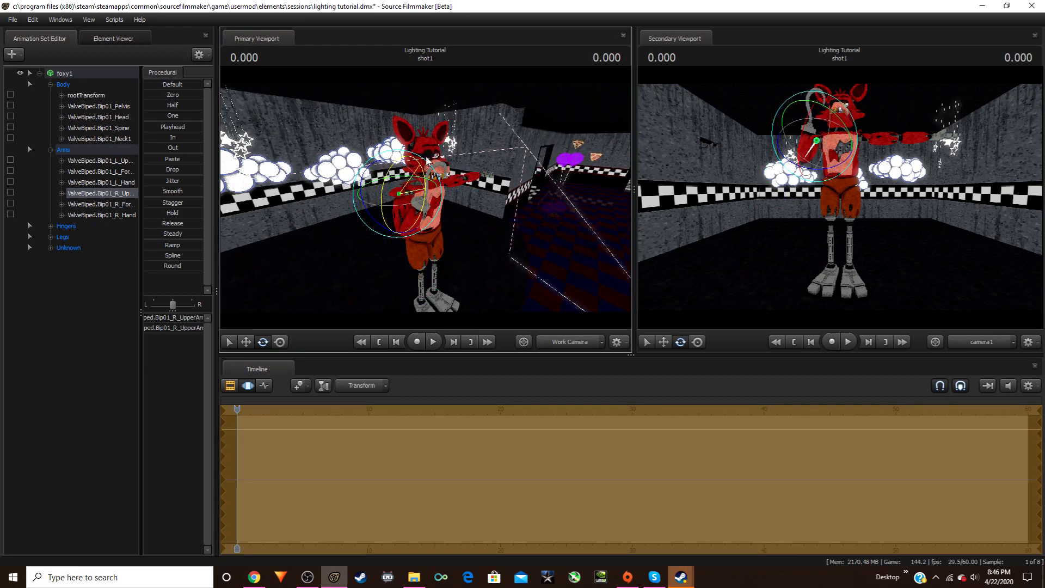
Reframe camera1 to a closer, angled shot of Foxy's upper body
key(w)
drag(851, 177, 819, 203)
key(a)
key(d)
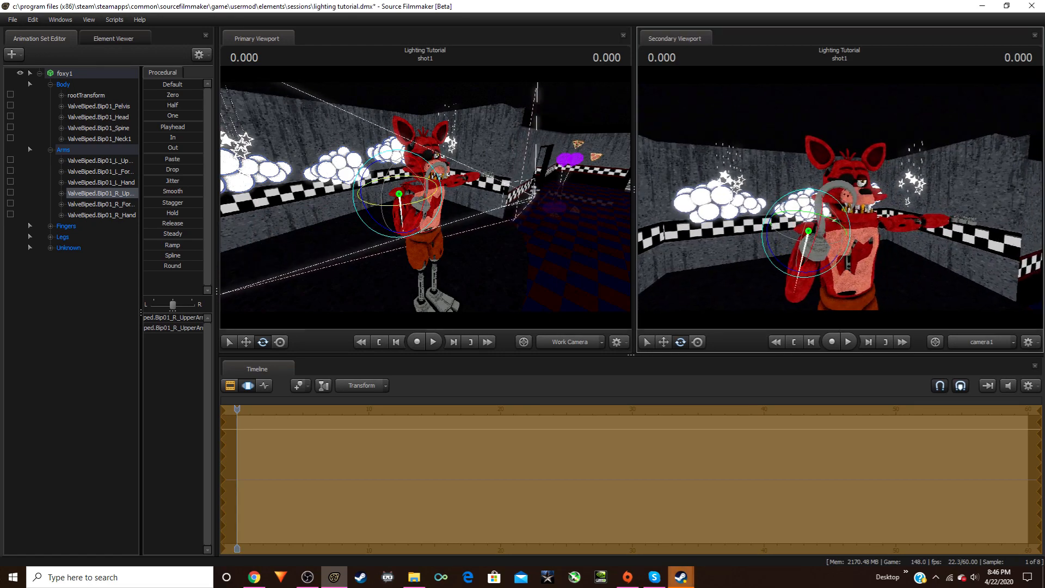
Create an animation set for the existing camera1 element
click(45, 78)
click(39, 74)
right_click(50, 160)
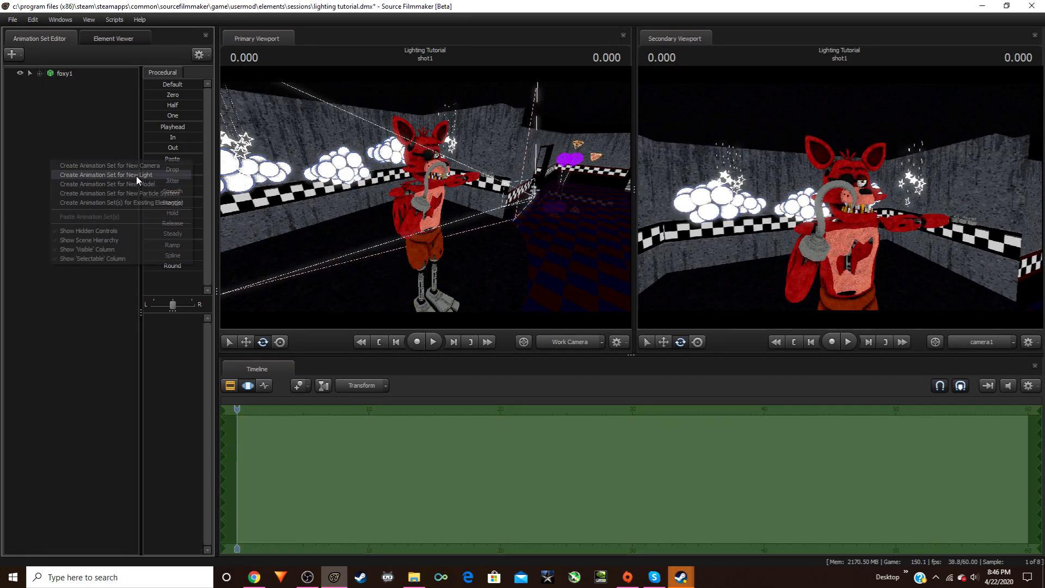
click(145, 203)
click(479, 219)
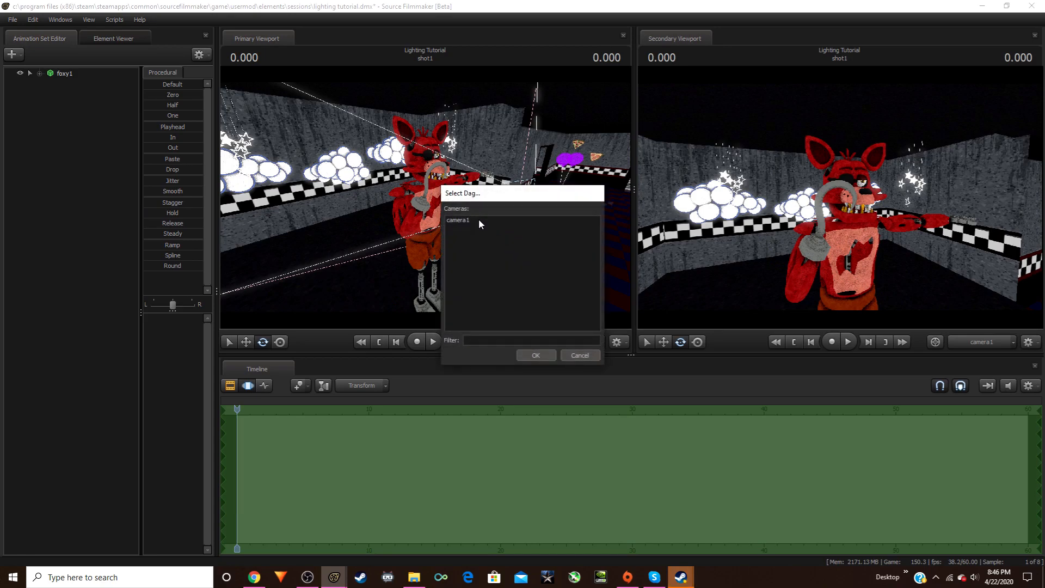
click(541, 355)
click(64, 86)
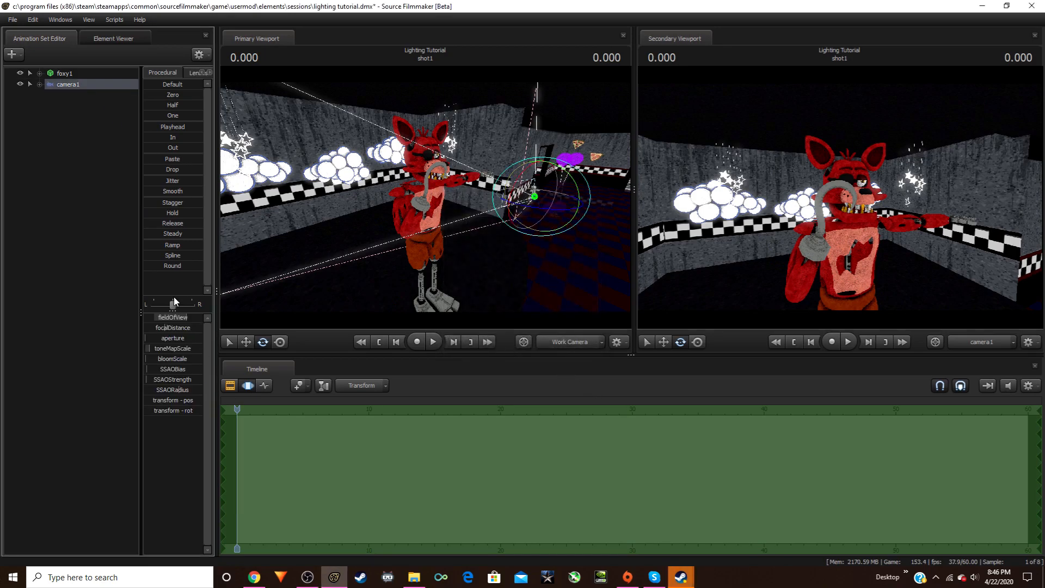
Narrow camera1's fieldOfView and reframe the shot around Foxy's head and chest
drag(175, 320, 155, 320)
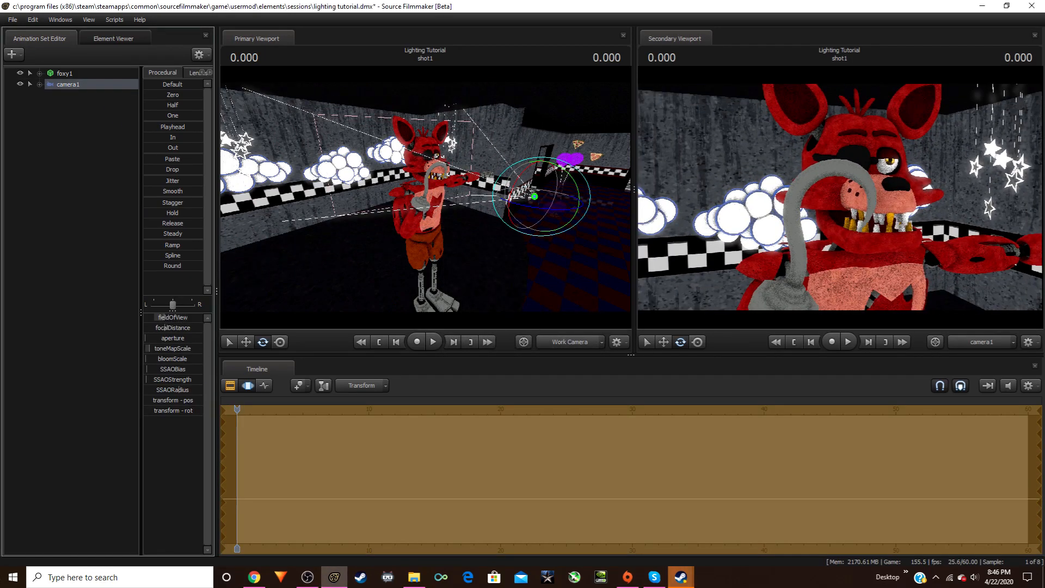
key(s)
mouse_move(768, 217)
mouse_down()
mouse_move(797, 217)
mouse_move(779, 216)
mouse_up()
Turn Foxy's head with the ValveBiped.Bip01_Head control and swing the jaw wide open
key(w)
drag(590, 212, 523, 203)
click(433, 204)
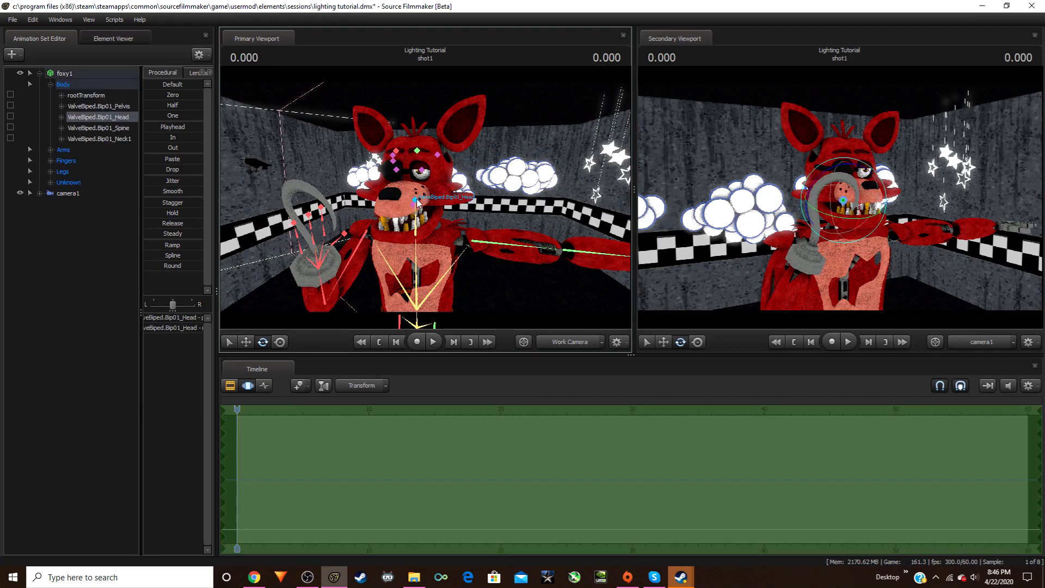
drag(404, 206, 430, 165)
click(413, 214)
Rotate the Control_L_Eyelid control to open Foxy's left eye wide
click(453, 166)
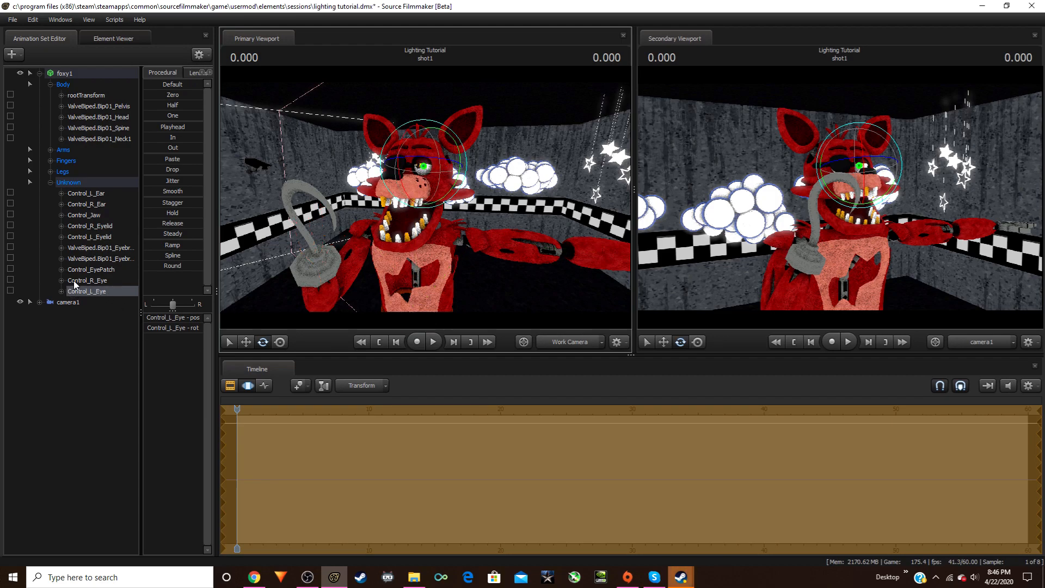
click(76, 226)
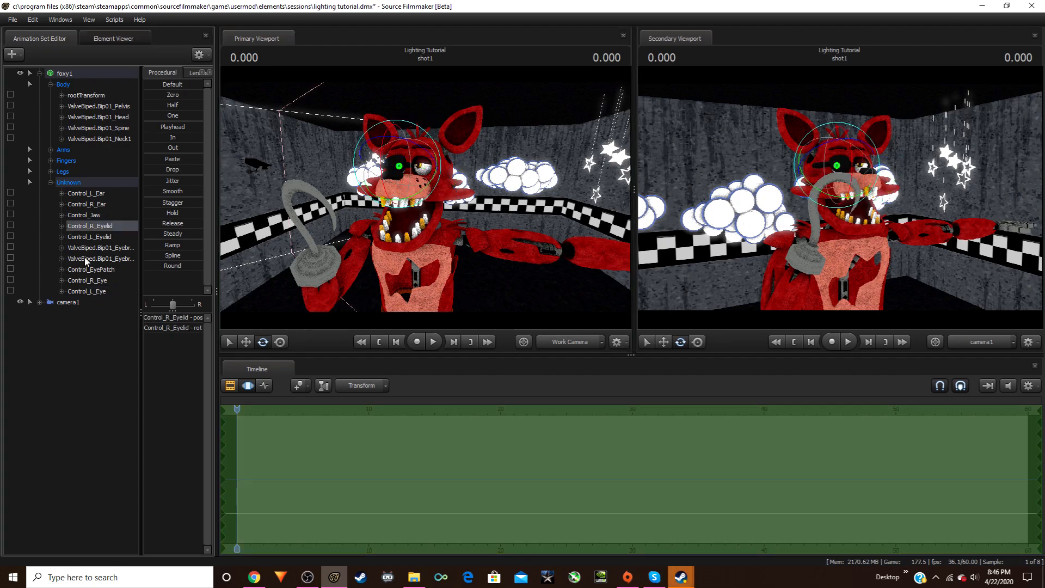
click(93, 237)
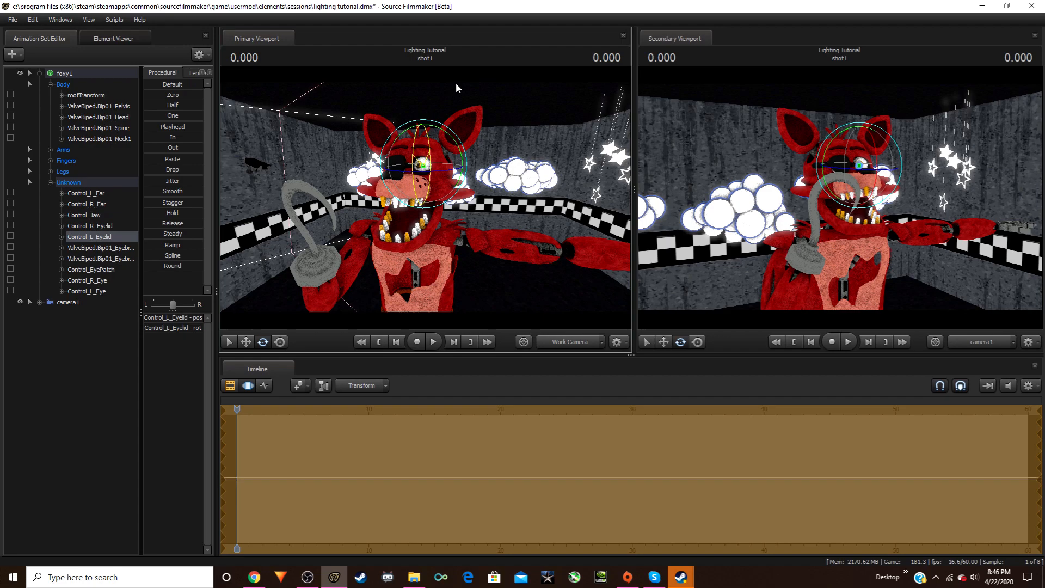
drag(464, 82, 460, 82)
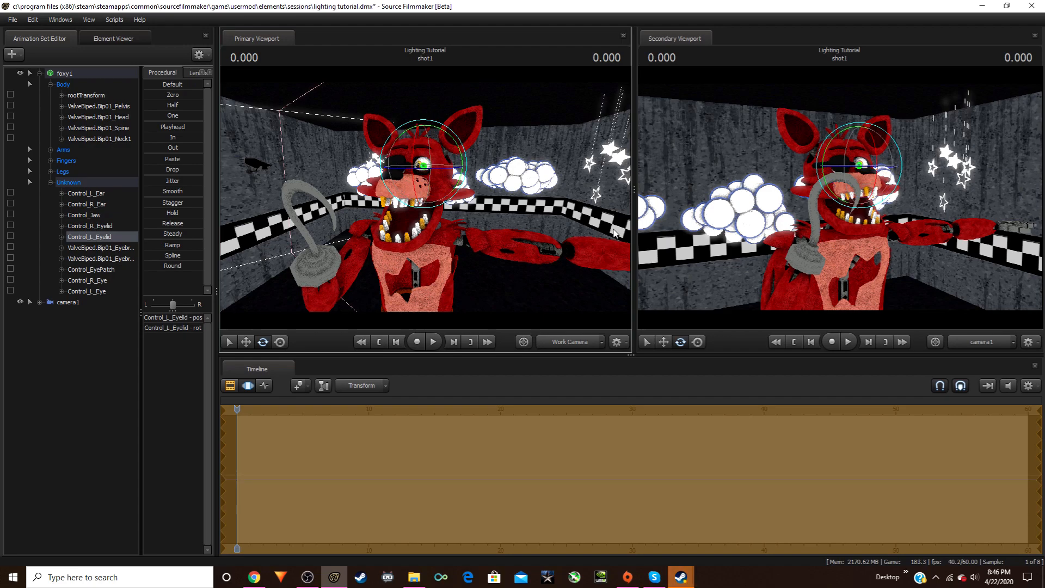
Lower Foxy's left arm to its side by rotating the left upper arm control
drag(593, 218, 612, 234)
ctrl+click(438, 201)
drag(438, 174, 480, 228)
ctrl+click(456, 254)
ctrl+click(415, 225)
drag(407, 169, 428, 178)
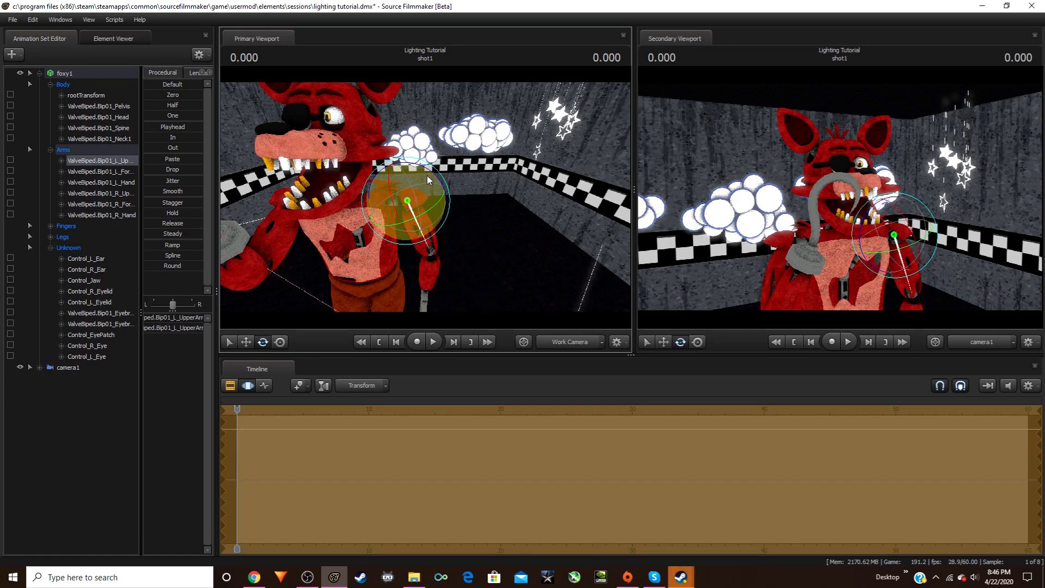
Adjust Foxy's ears by rotating the Control_R_Ear and Control_L_Ear controls
key(a)
drag(503, 180, 486, 161)
key(s)
key(w)
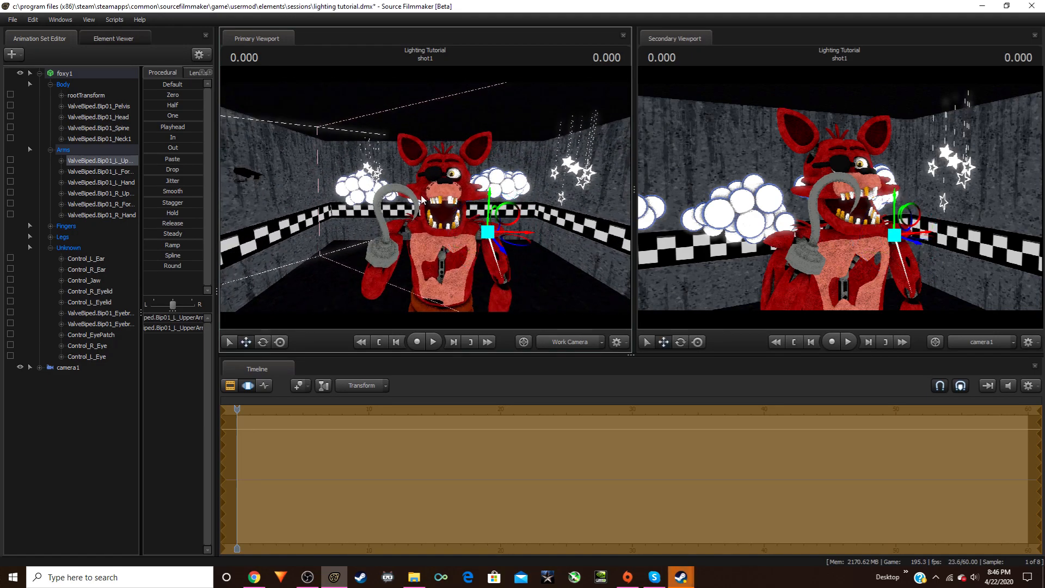
ctrl+click(426, 167)
key(e)
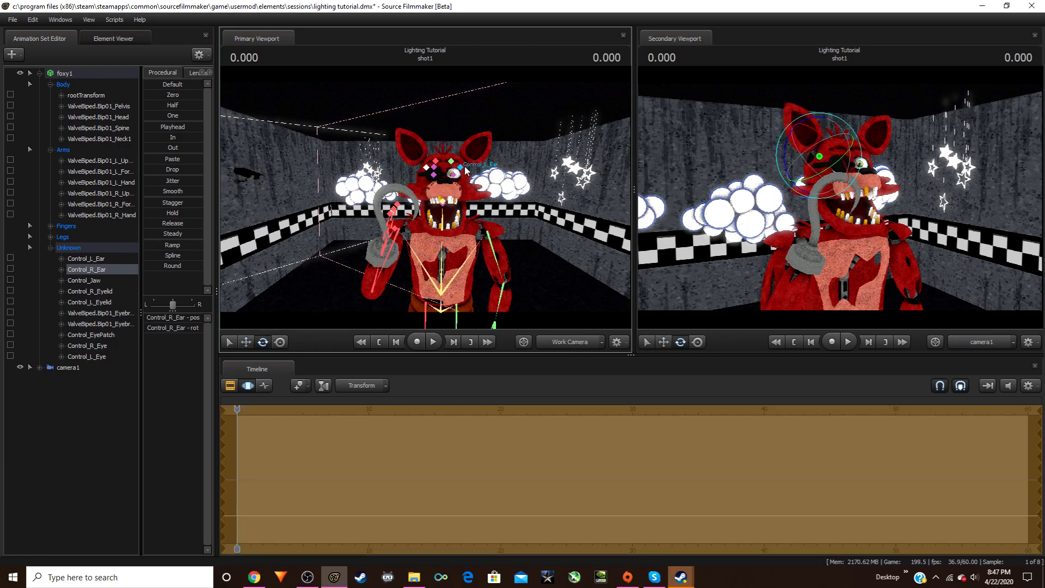
click(472, 155)
drag(456, 168, 468, 191)
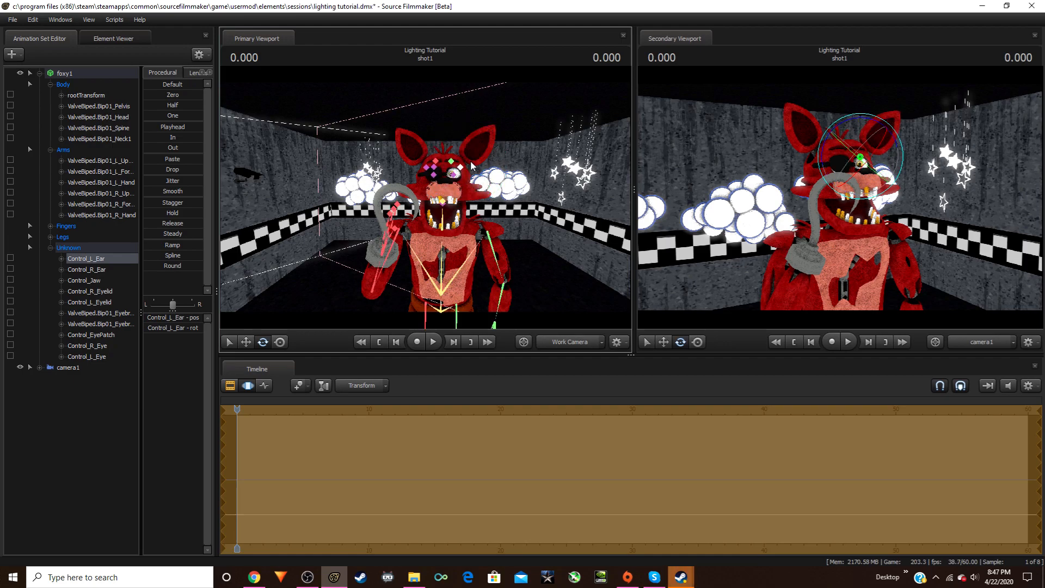
Collapse the foxy1 controls and create an animation set for a new light
click(40, 74)
key(s)
drag(488, 220, 426, 202)
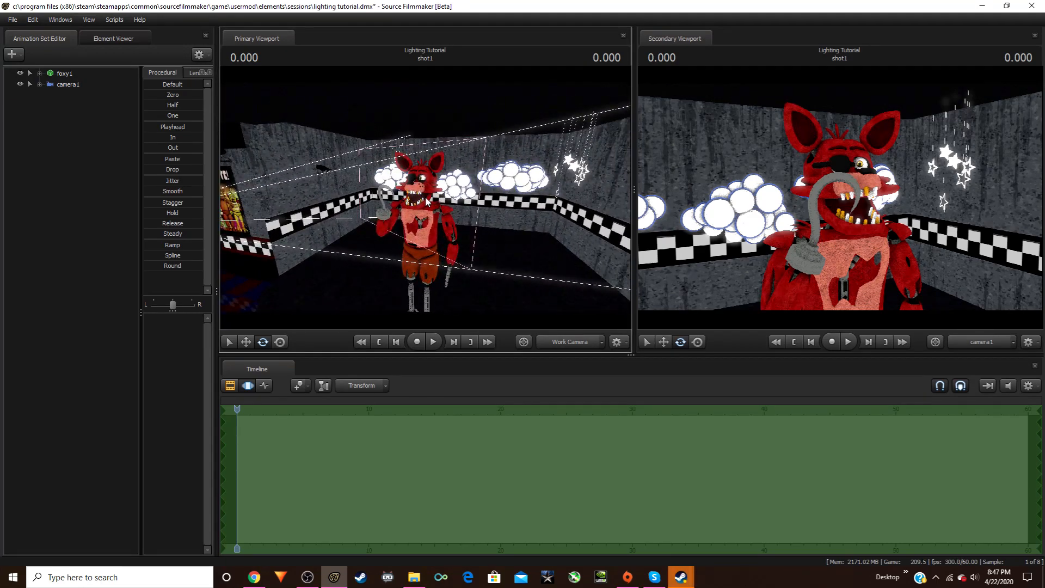
right_click(58, 149)
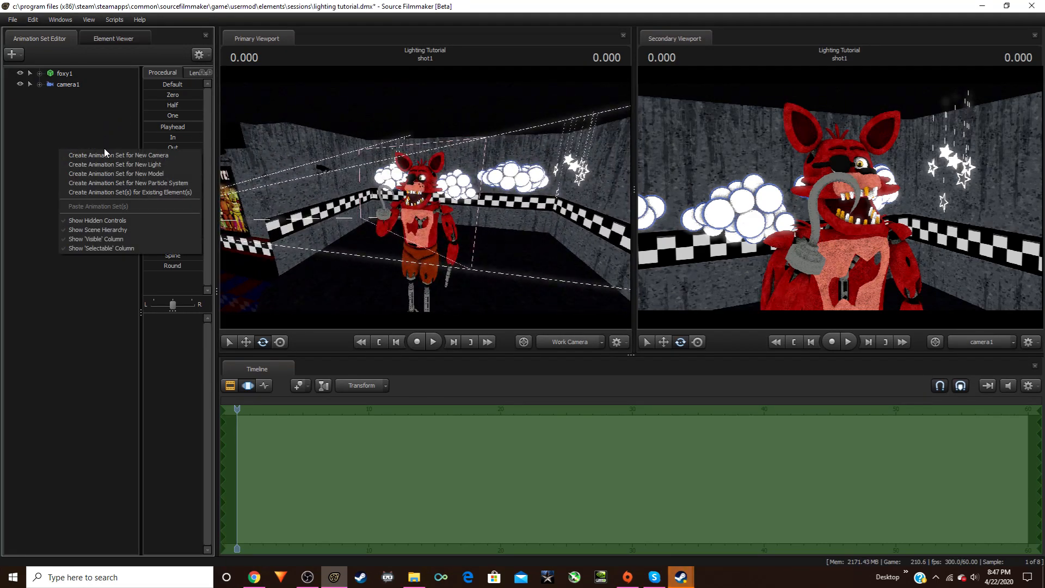
click(136, 164)
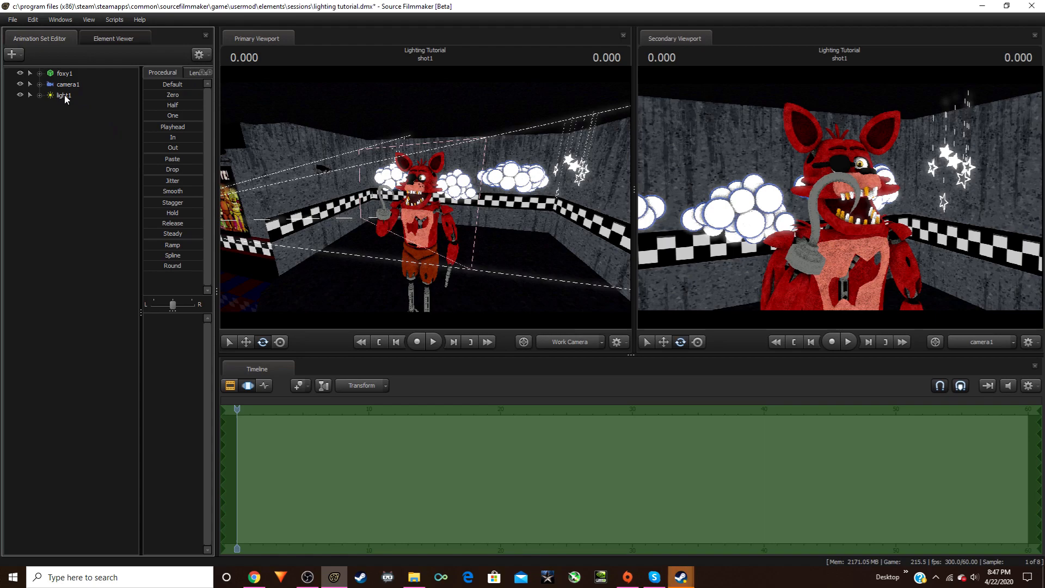
View the scene through light1 and fly the light until it illuminates Foxy from the front side
drag(64, 95, 419, 211)
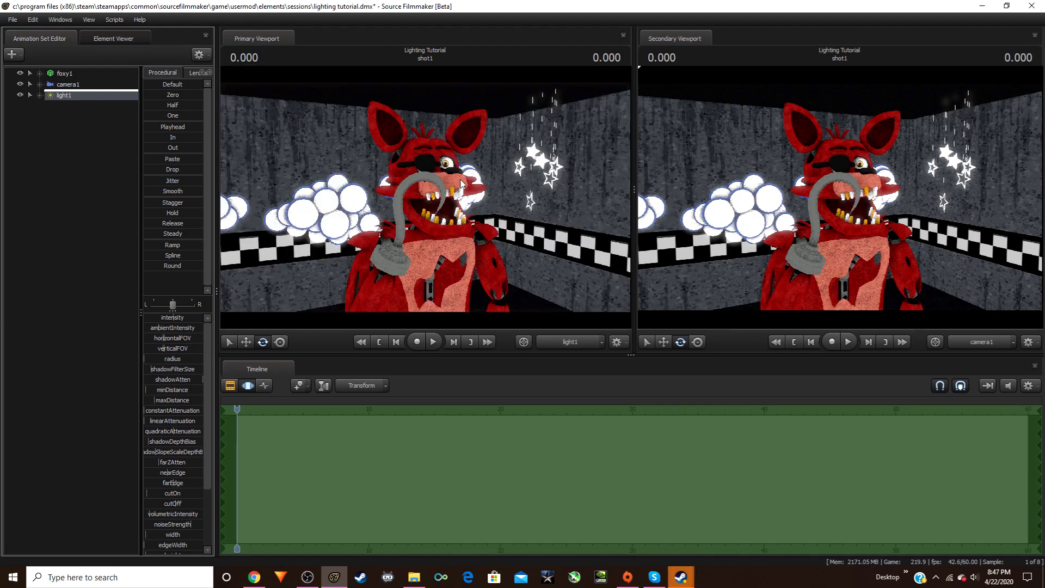
right_click(379, 159)
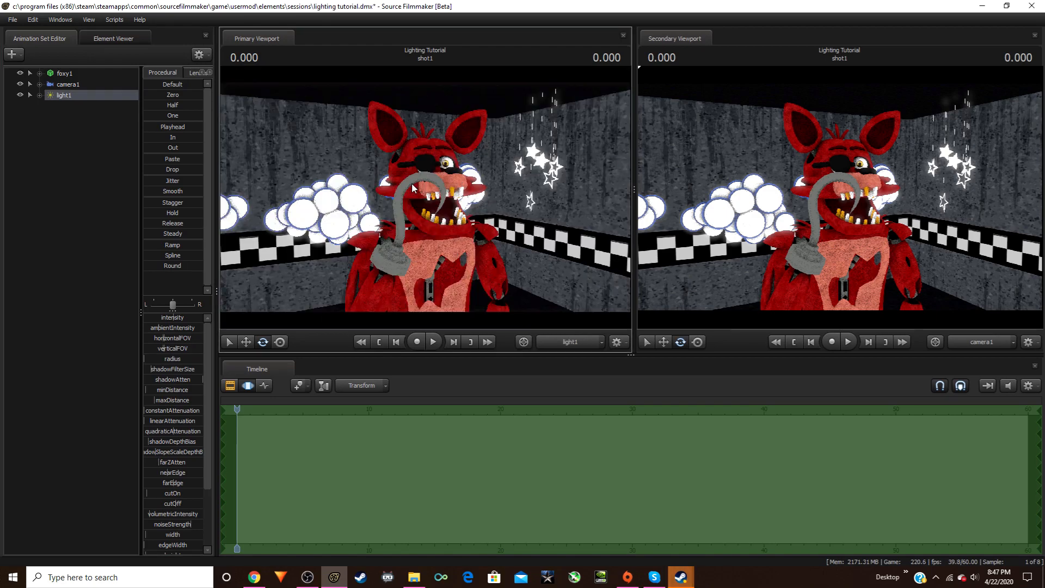
click(402, 184)
key(s)
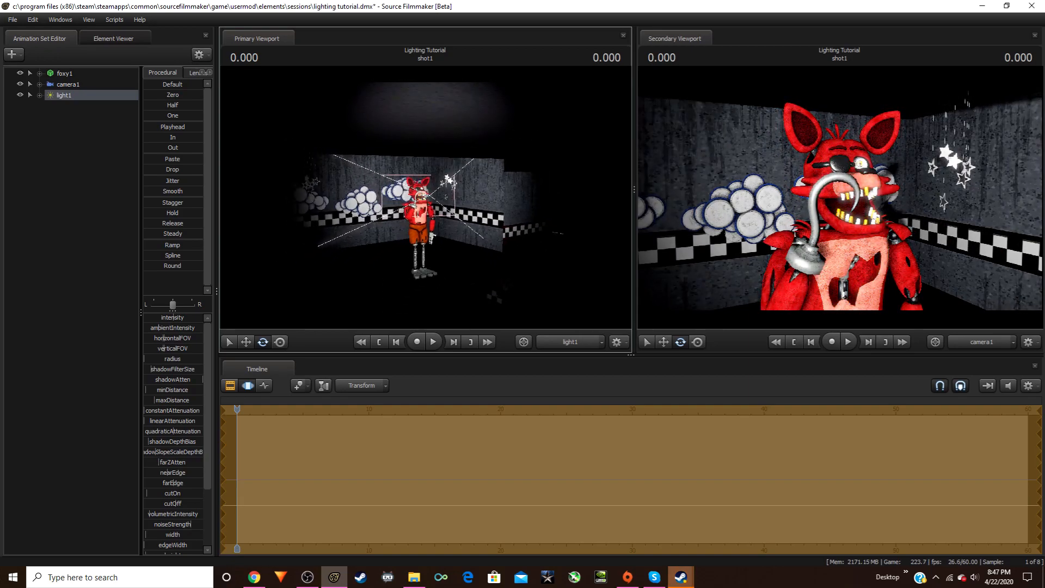
key(w)
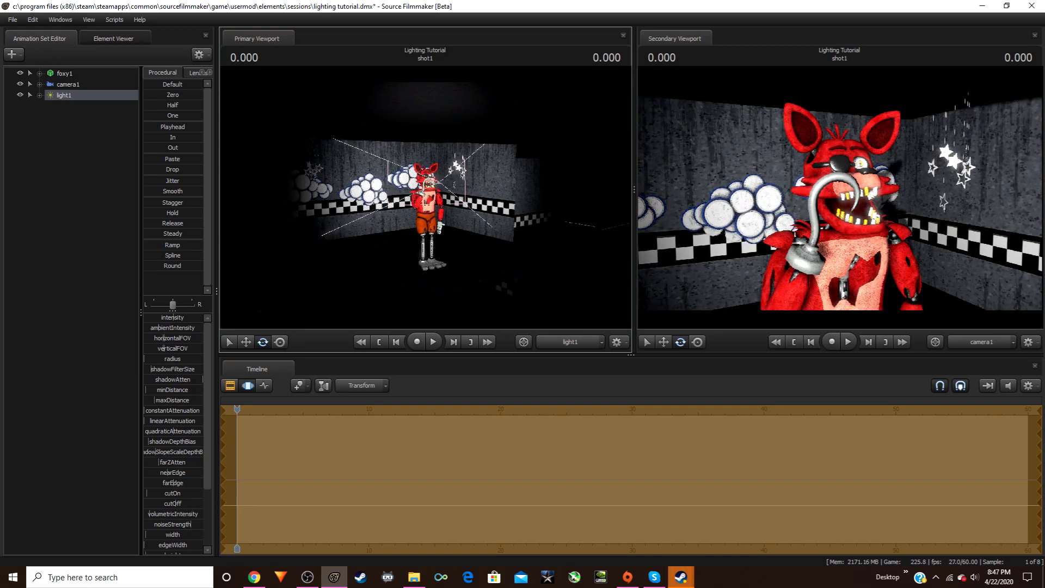
key(w)
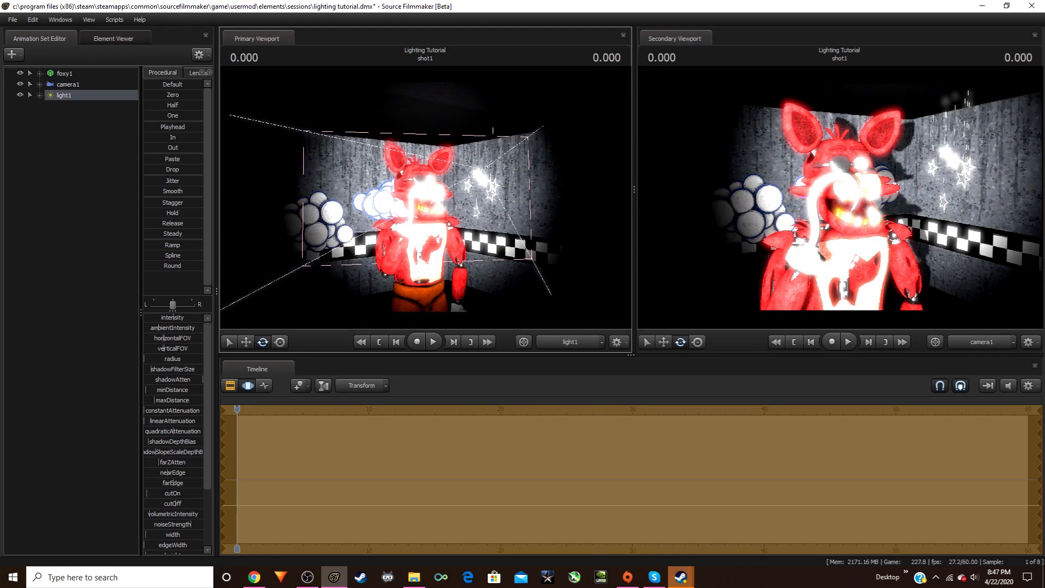
key(s)
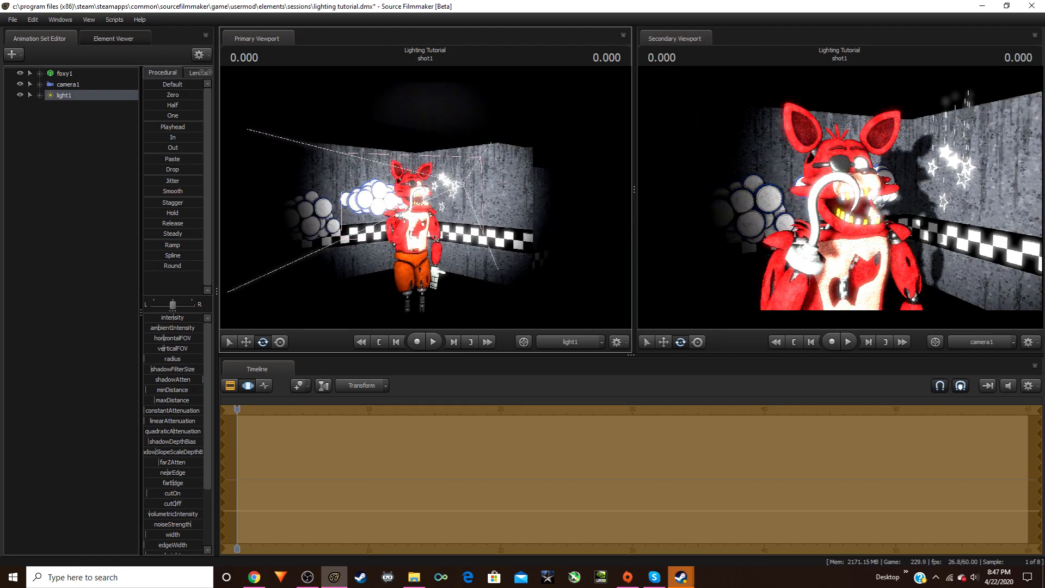
key(s)
key(w)
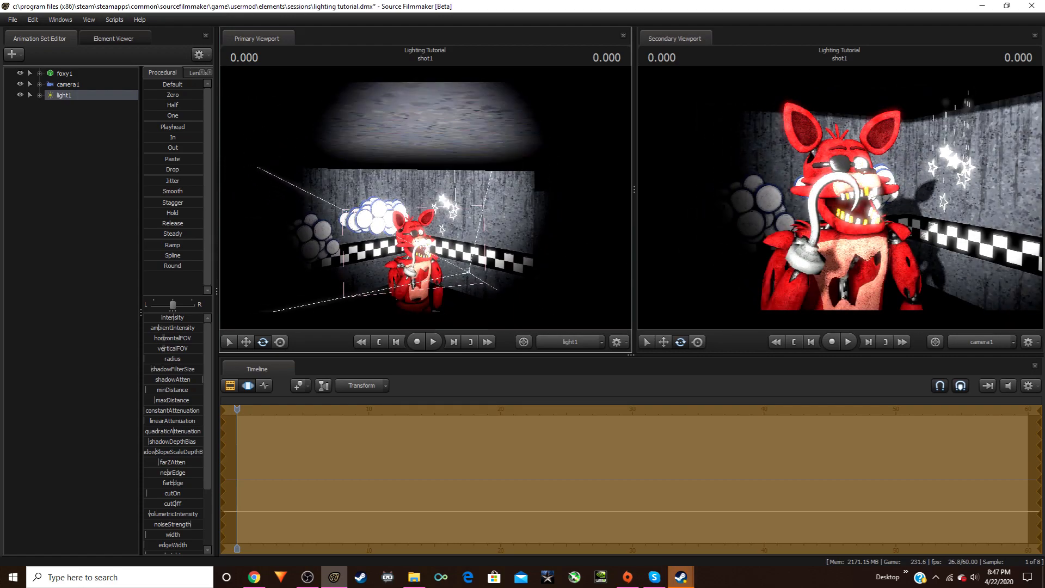
mouse_move(426, 197)
mouse_down()
mouse_move(326, 187)
mouse_move(420, 191)
mouse_move(444, 163)
mouse_move(446, 223)
mouse_move(427, 201)
mouse_up()
key(a)
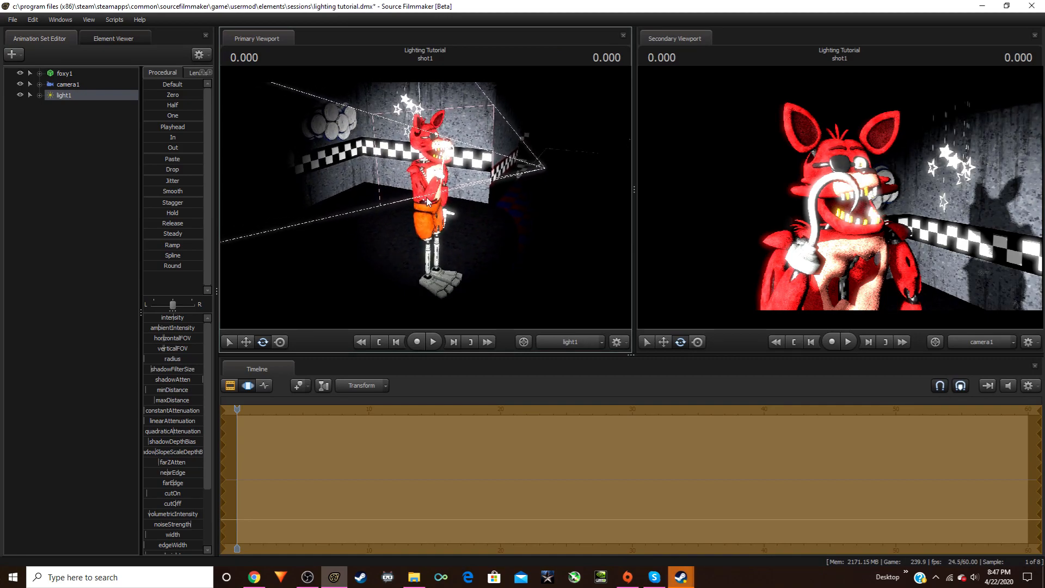
Soften light1 by lowering its intensity, shadowAtten and quadraticAttenuation values
drag(175, 320, 149, 320)
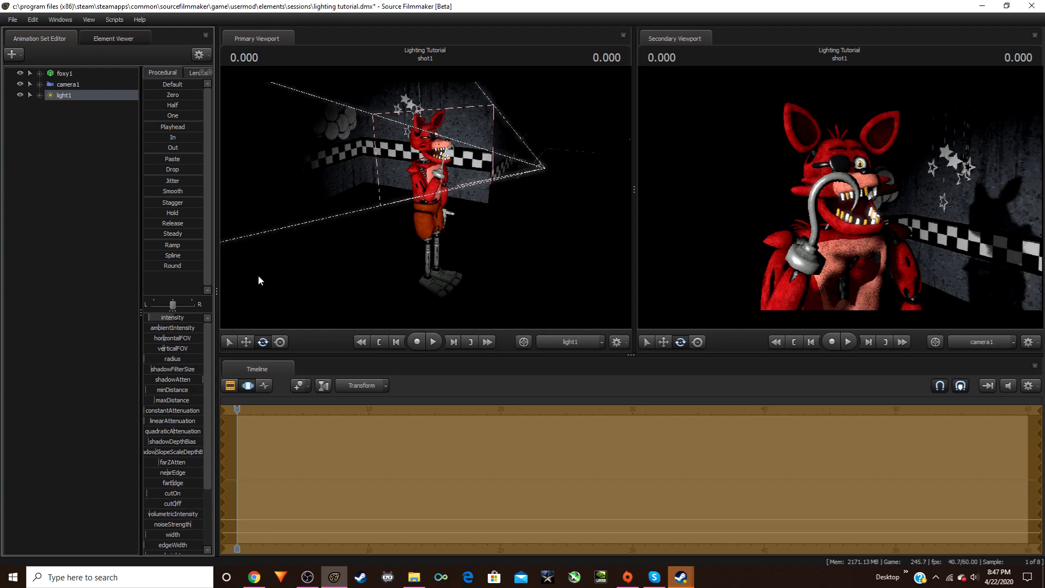
drag(189, 370, 2, 380)
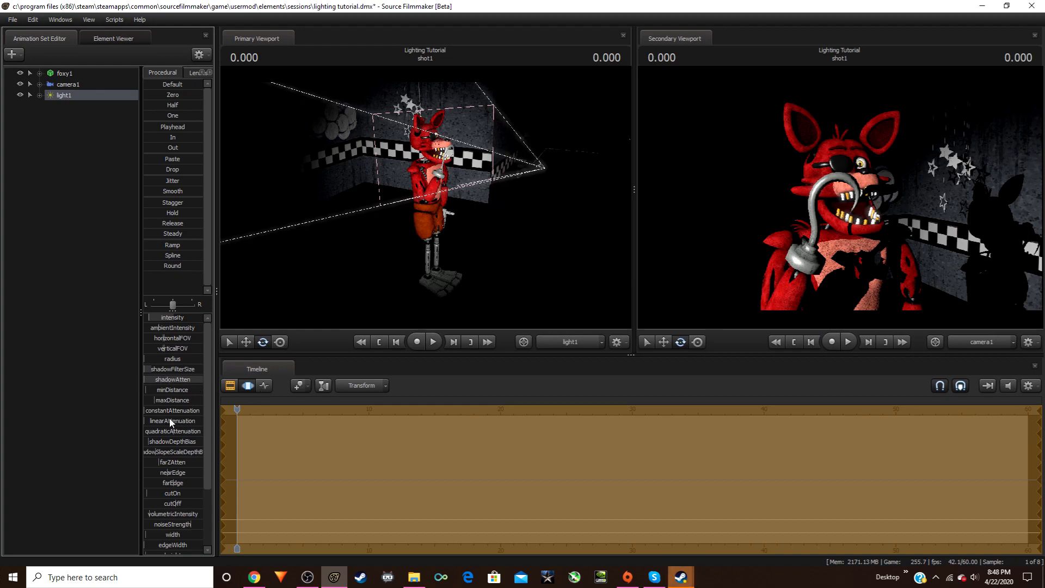
drag(183, 434, 158, 434)
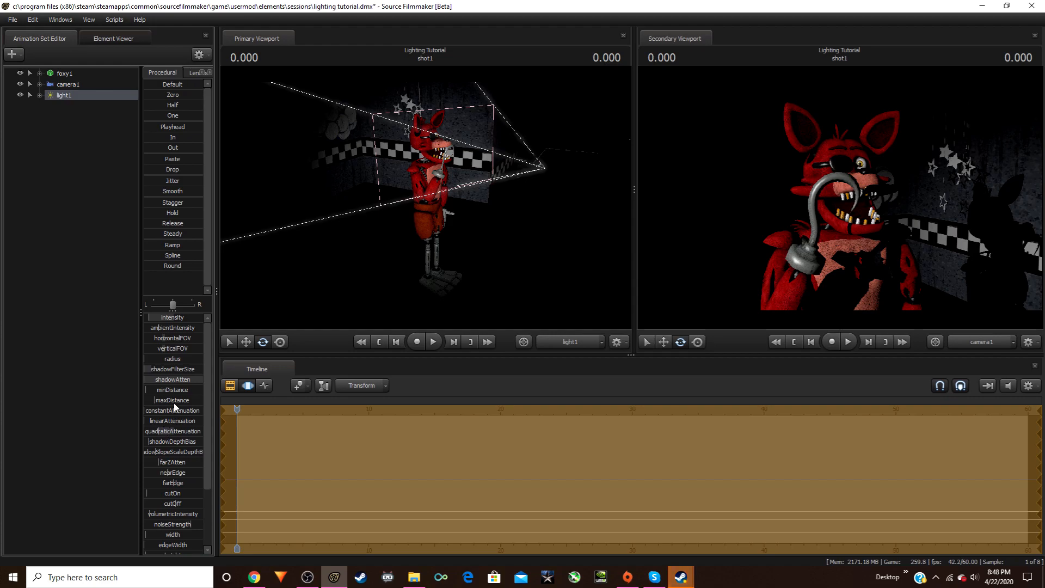
Review light1's color_red, color_green and color_blue controls and slightly readjust the light's placement on Foxy
scroll(181, 372, down, 3)
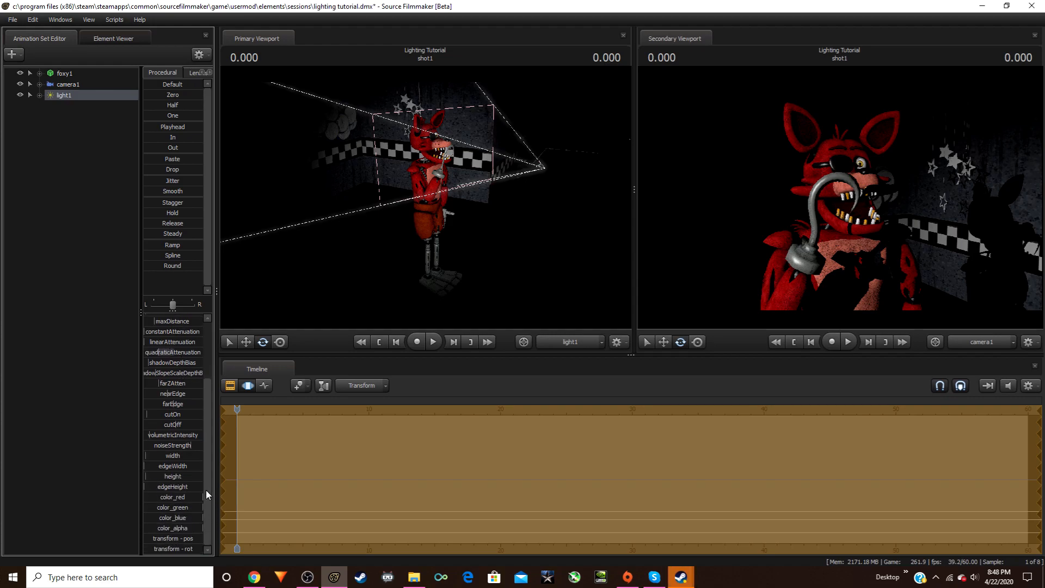
mouse_move(193, 496)
mouse_down()
mouse_move(214, 507)
mouse_move(146, 509)
mouse_move(238, 511)
mouse_move(155, 507)
mouse_move(206, 509)
mouse_move(145, 518)
mouse_move(229, 517)
mouse_up()
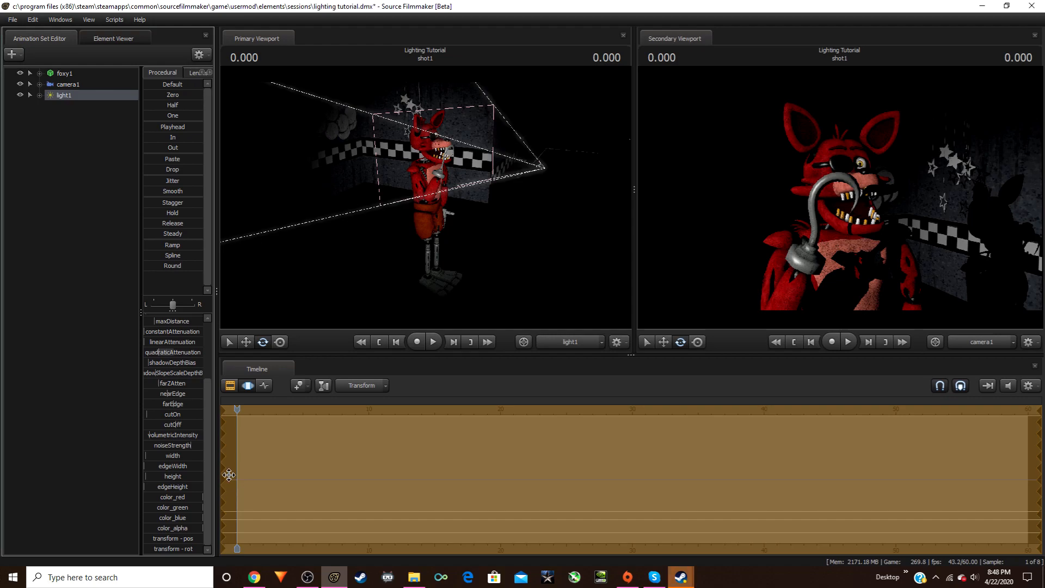
scroll(184, 438, up, 3)
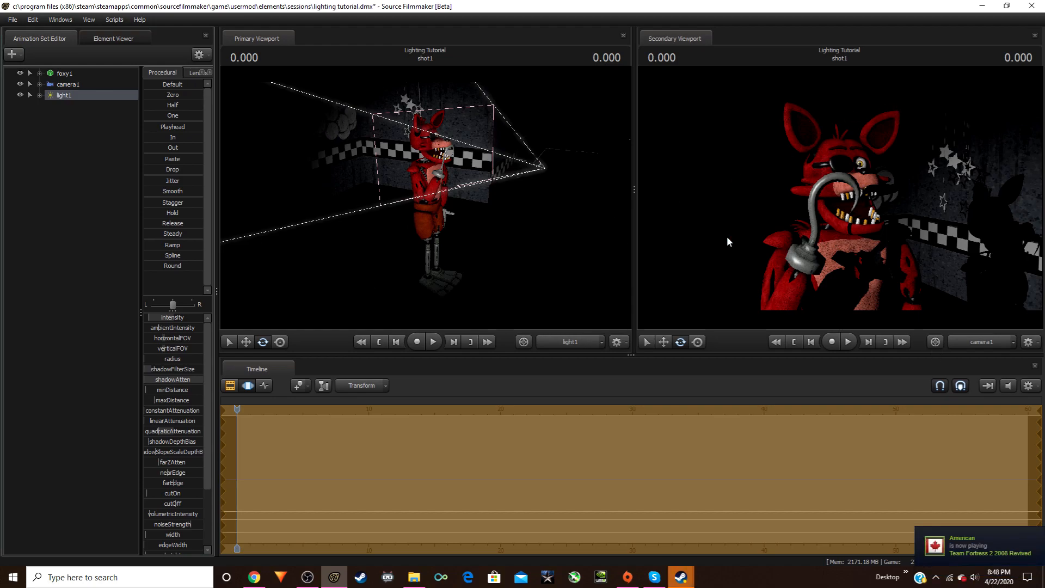
mouse_move(561, 214)
mouse_down()
mouse_move(577, 210)
mouse_move(555, 204)
mouse_move(564, 204)
mouse_up()
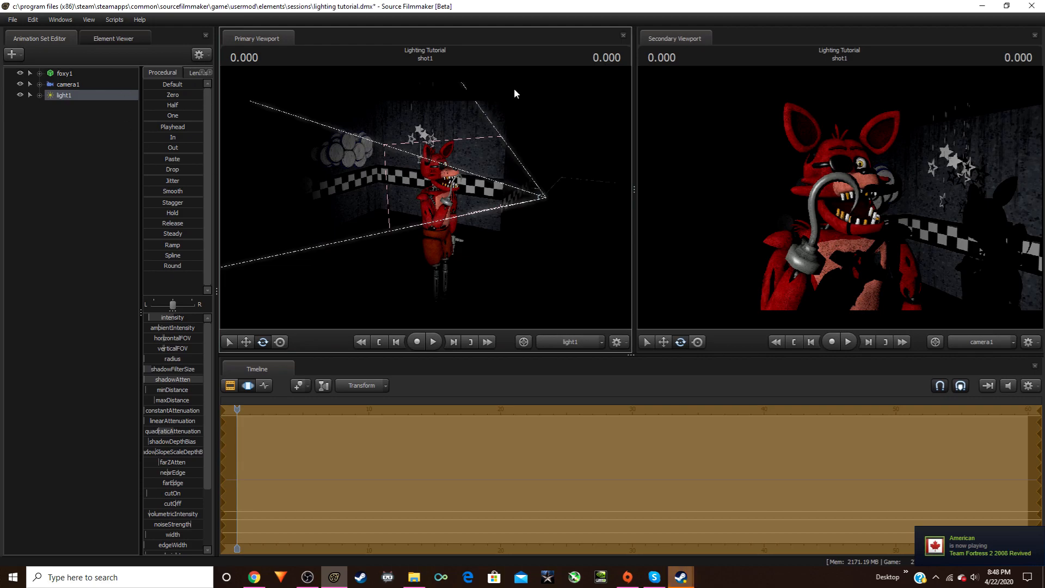
Duplicate light1 by copying its animation set and pasting it as a second light
right_click(86, 97)
click(115, 113)
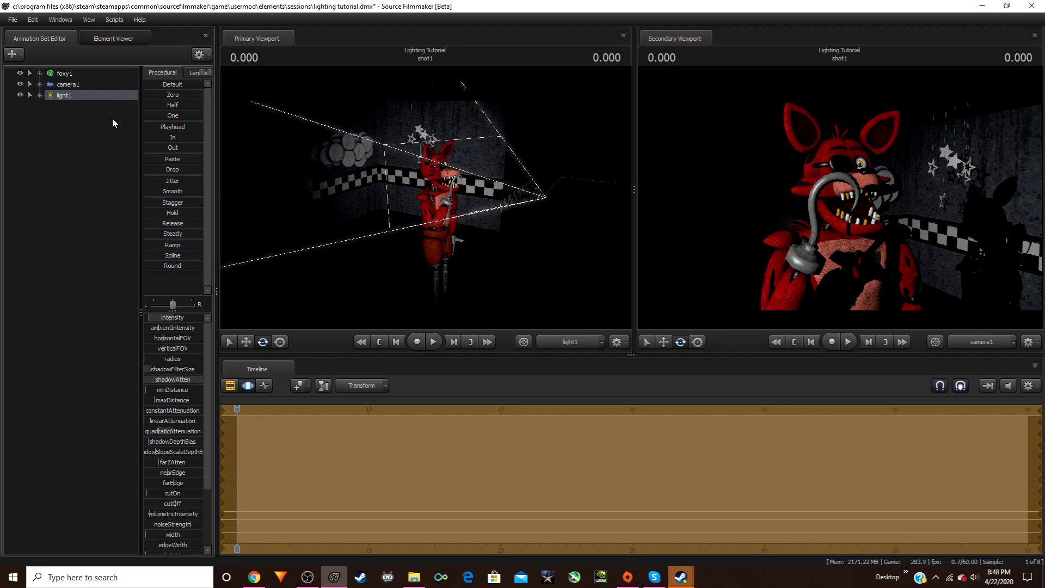
right_click(86, 132)
click(139, 187)
View the scene through light2 and move it to illuminate Foxy from the side opposite light1
click(63, 106)
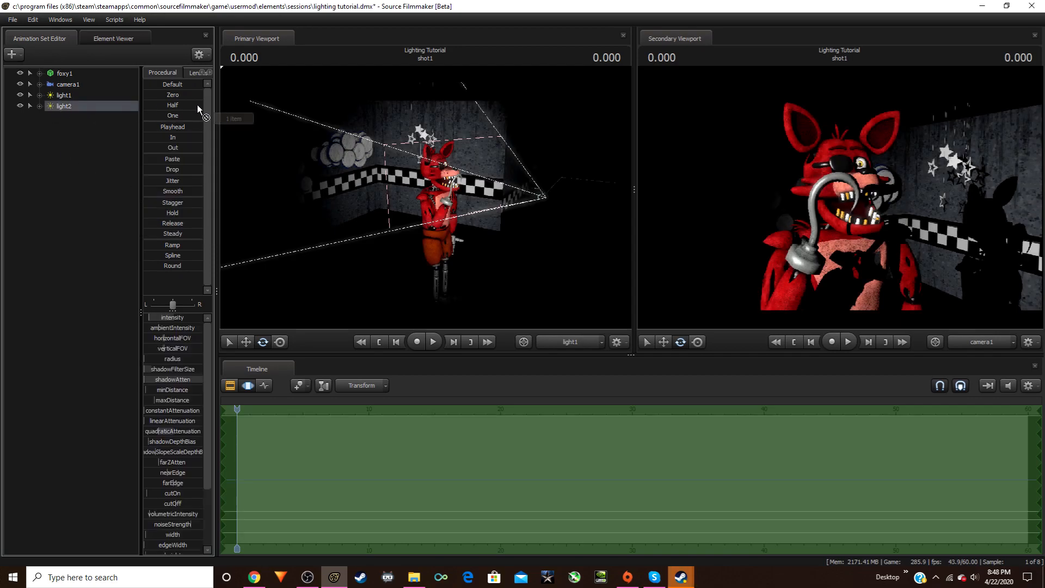
drag(426, 198, 332, 195)
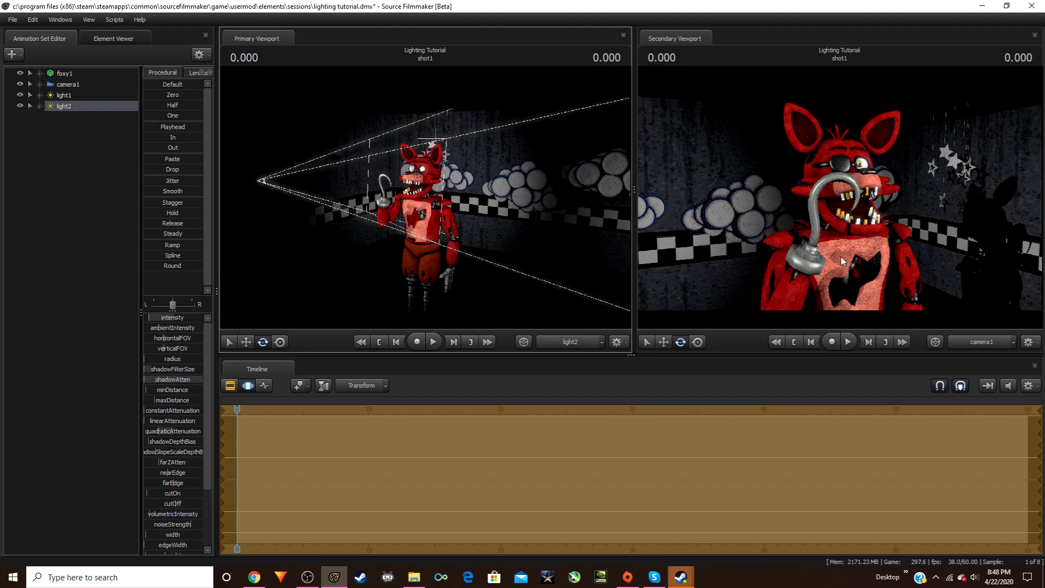
Paste the copied light as a third light, look through it, aim it at Foxy from the front and adjust its shadow settings
right_click(96, 136)
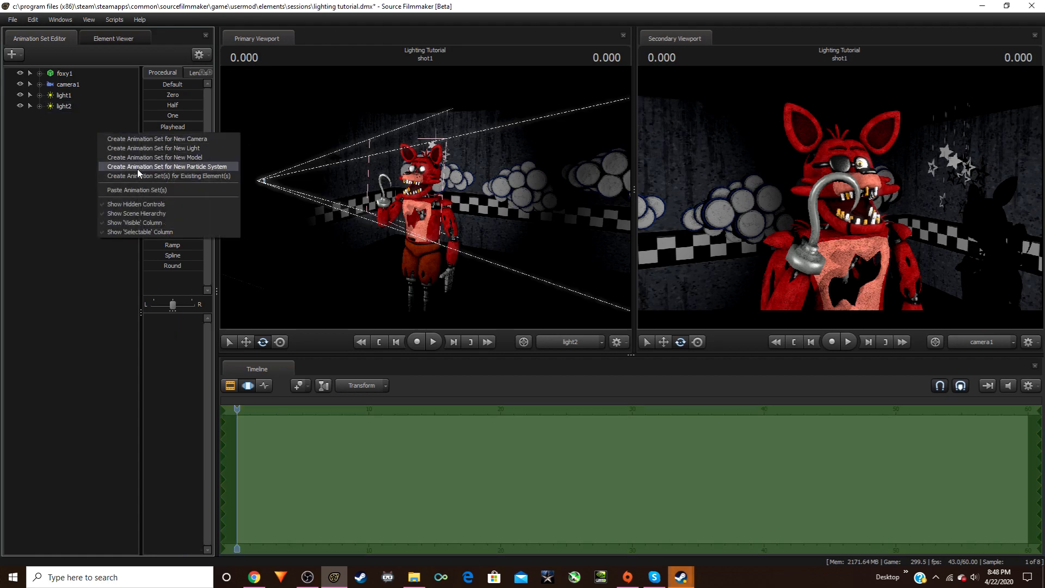
click(125, 189)
drag(72, 118, 378, 153)
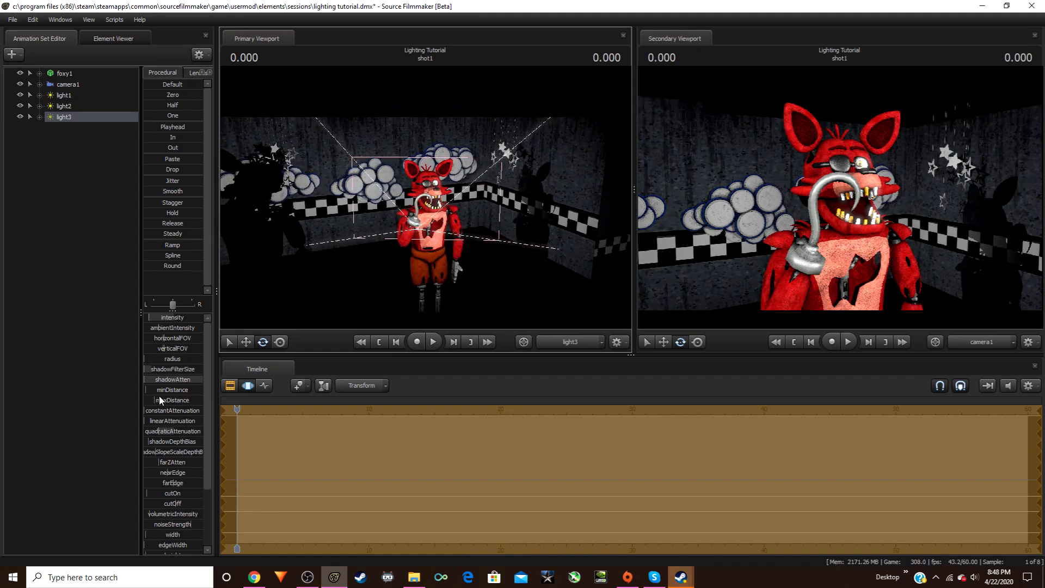
mouse_move(158, 369)
mouse_down()
mouse_move(213, 379)
mouse_move(152, 369)
mouse_move(162, 369)
mouse_up()
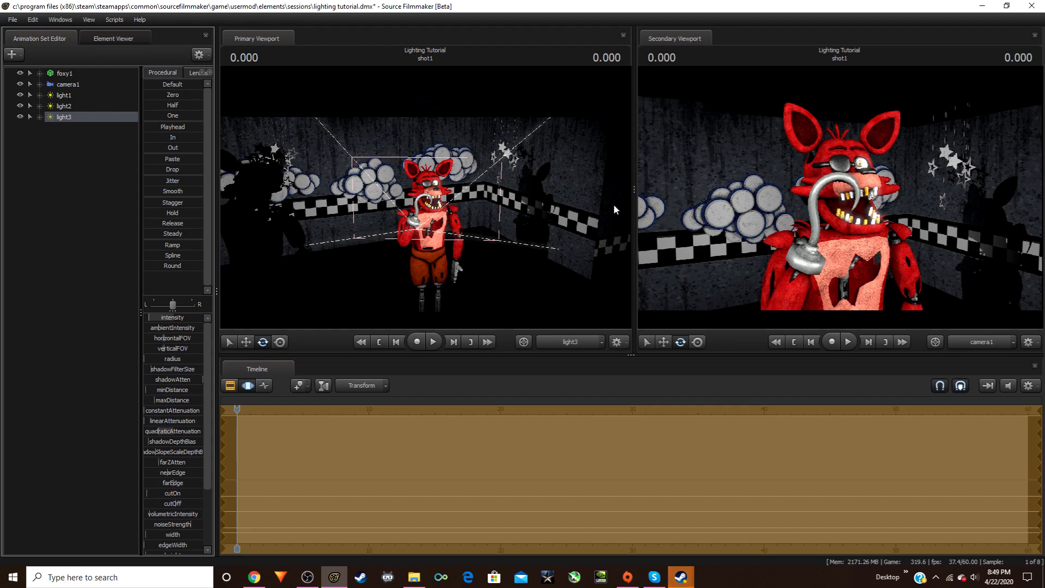
drag(443, 241, 442, 249)
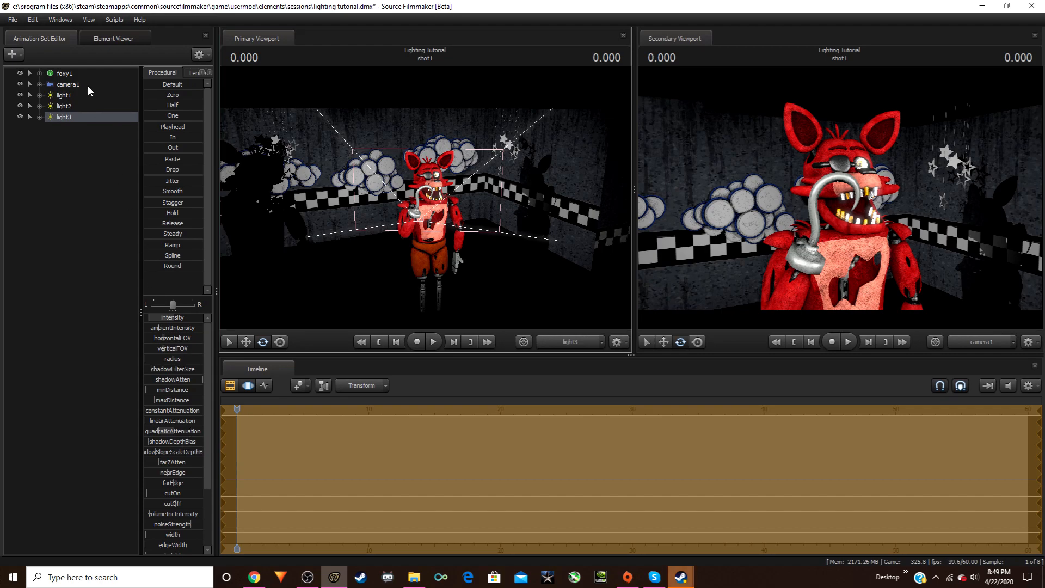
Slightly adjust the bloomScale of camera1
click(68, 84)
click(171, 358)
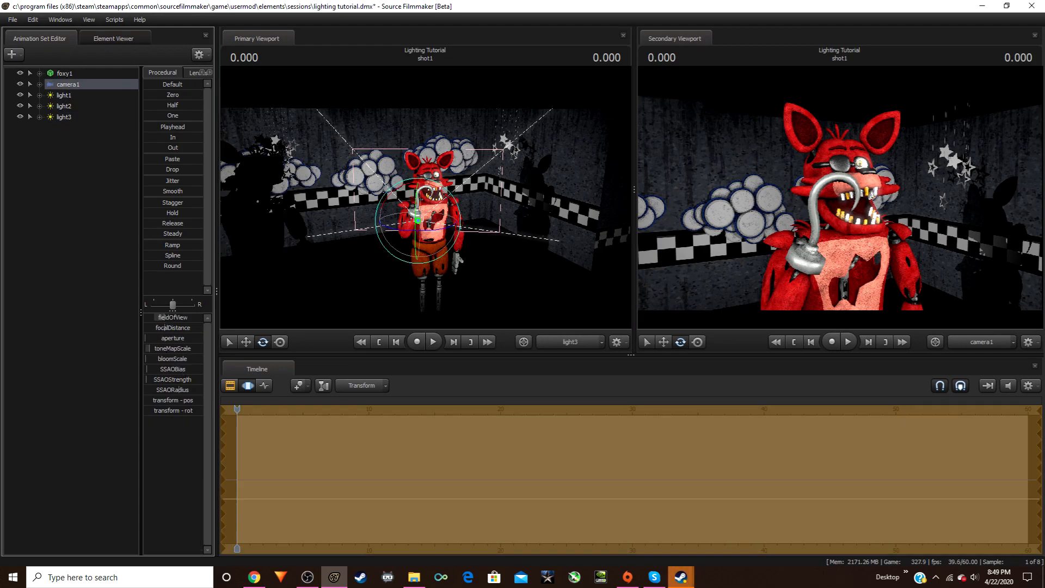
drag(171, 359, 168, 358)
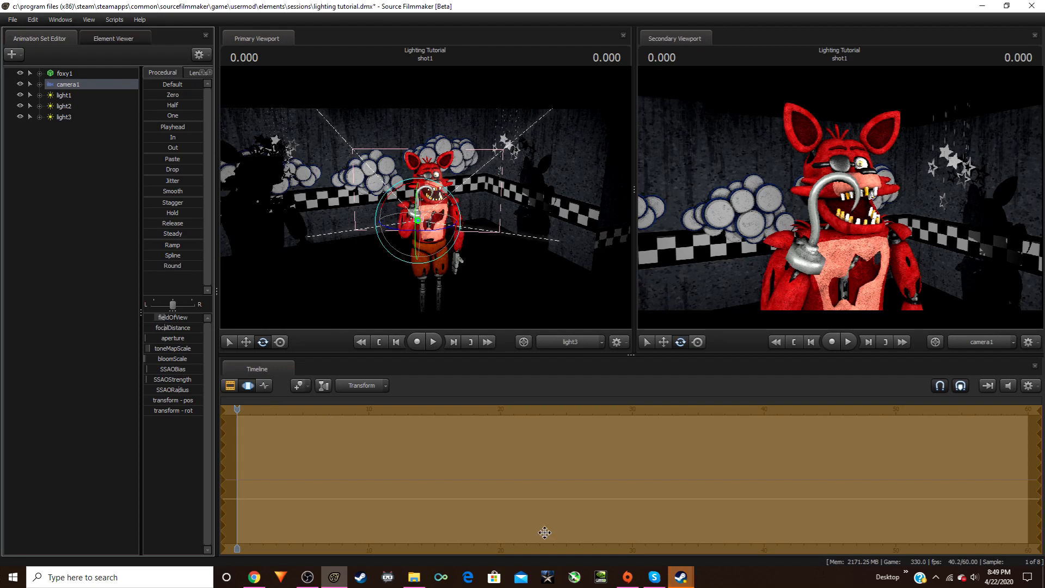
Return the primary viewport to the Work Camera and fly around Foxy to inspect the three-light setup
click(582, 346)
drag(517, 272, 365, 232)
key(d)
key(w)
key(a)
key(w)
key(s)
key(d)
key(d)
mouse_move(253, 209)
mouse_down()
mouse_move(305, 209)
mouse_move(253, 209)
mouse_up()
key(a)
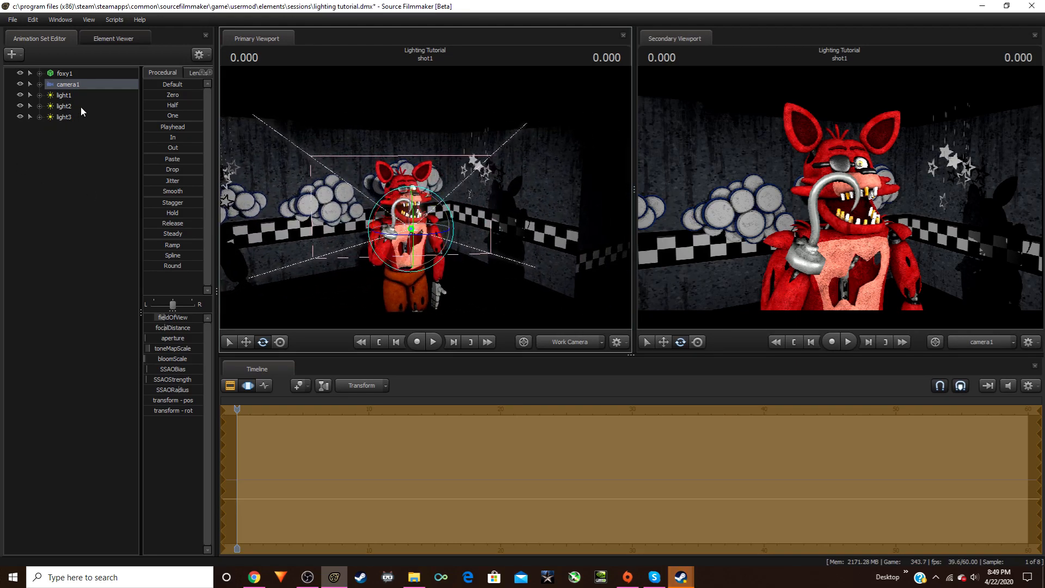
Widen light1's horizontalFOV and light2's horizontalFOV and verticalFOV so they cover more of the room
click(64, 96)
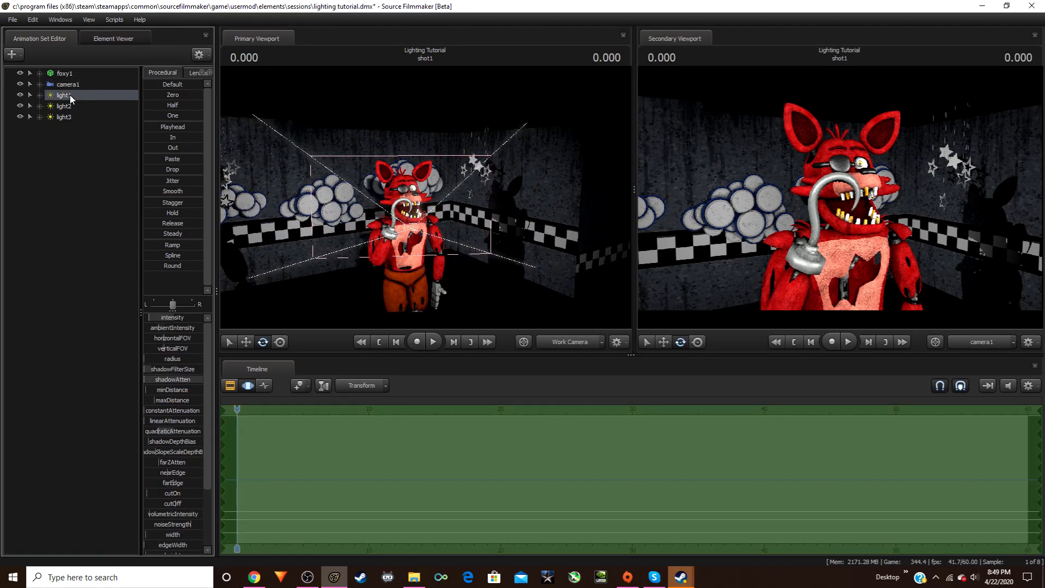
click(172, 340)
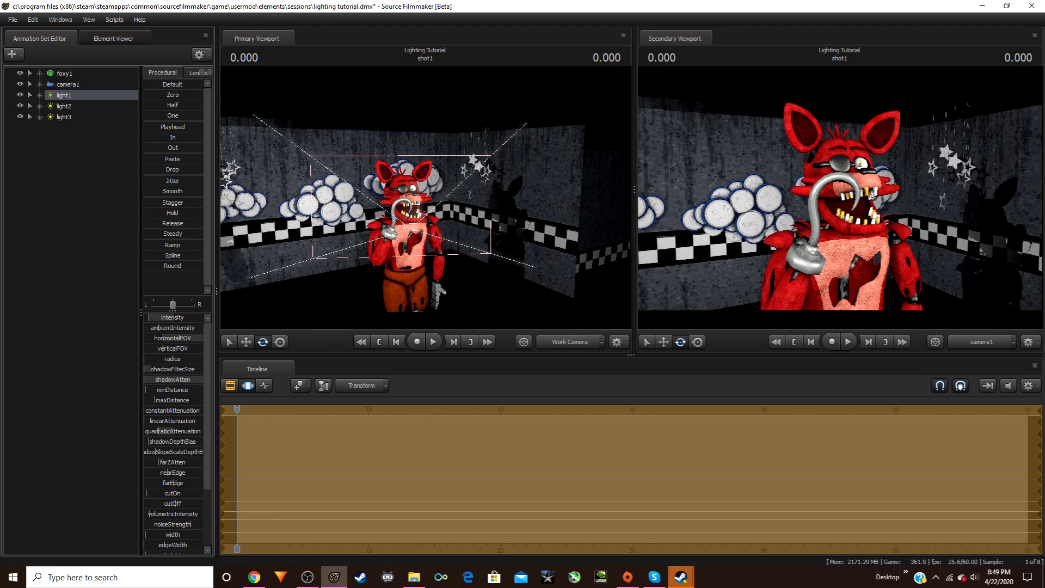
double_click(71, 106)
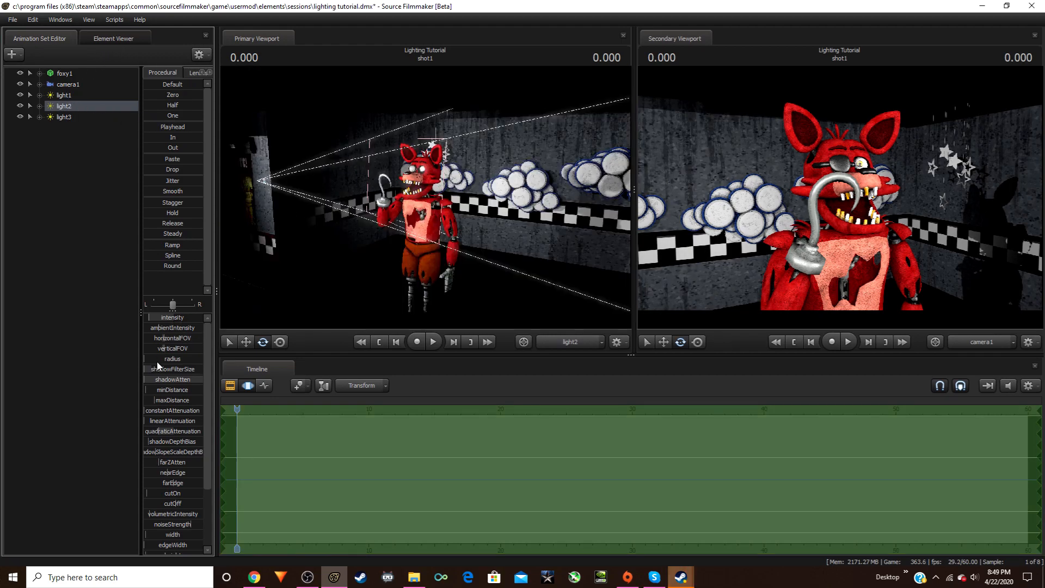
mouse_move(163, 369)
mouse_down()
mouse_move(173, 338)
mouse_move(201, 349)
mouse_up()
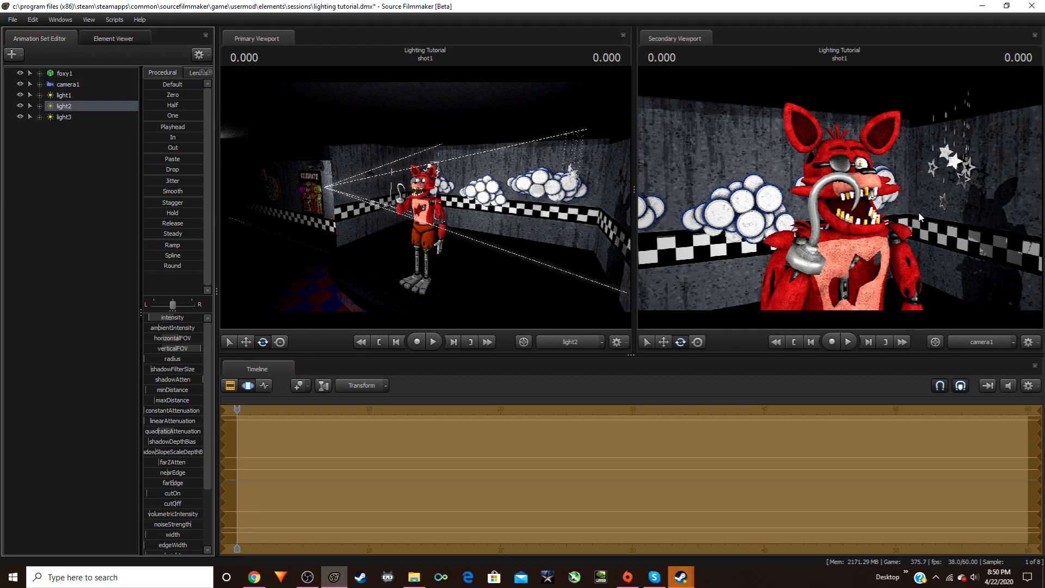
Create an animation set for a new fourth light and position it above and in front of Foxy, angled down at the face
right_click(84, 187)
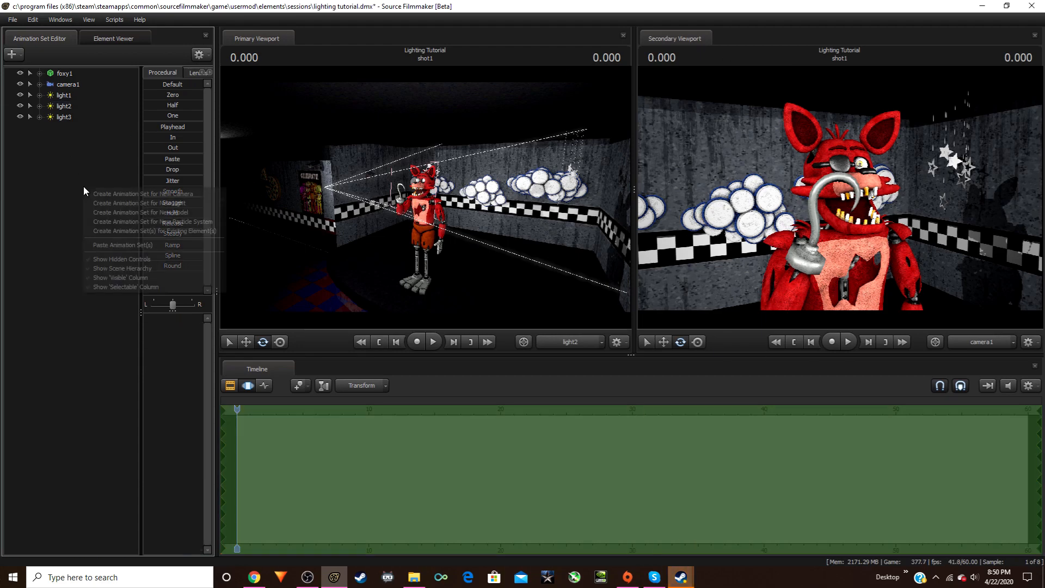
click(87, 167)
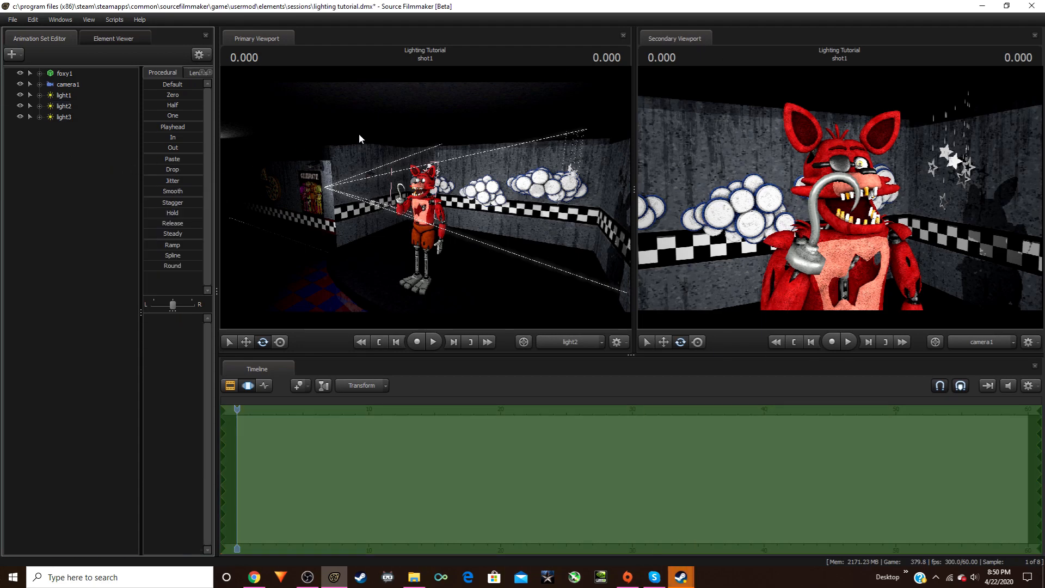
right_click(79, 171)
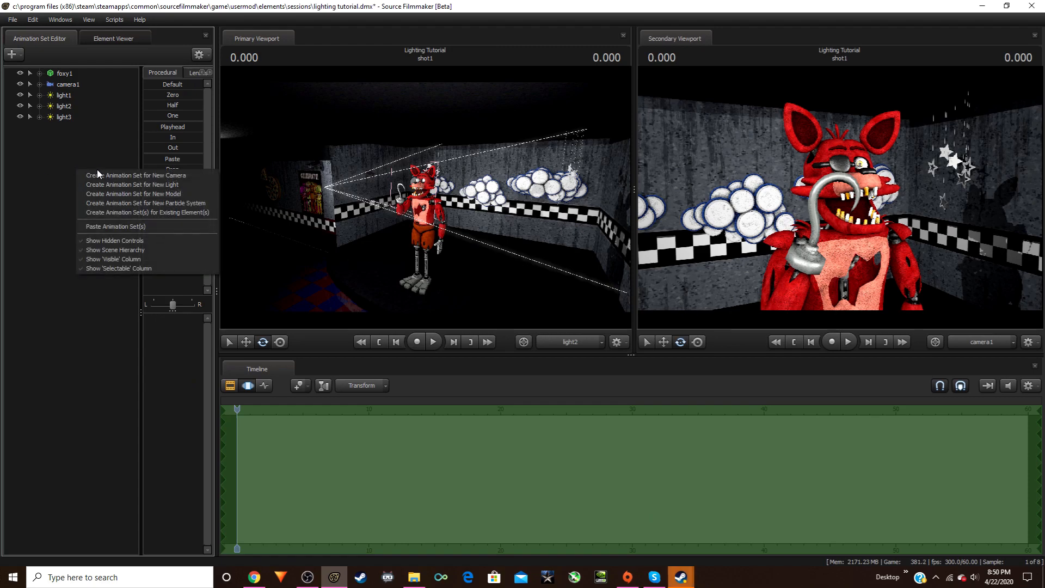
click(125, 185)
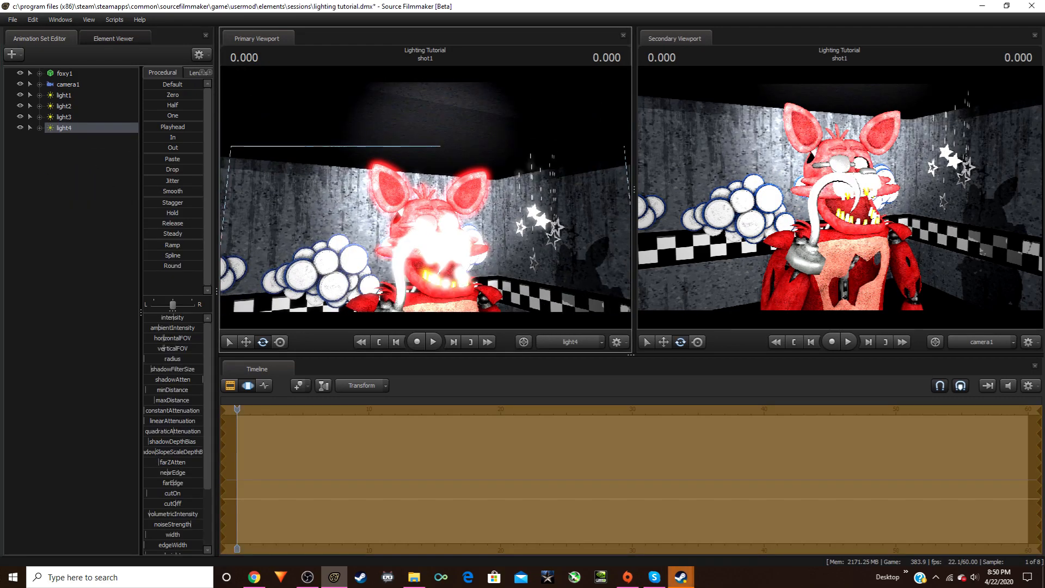
key(w)
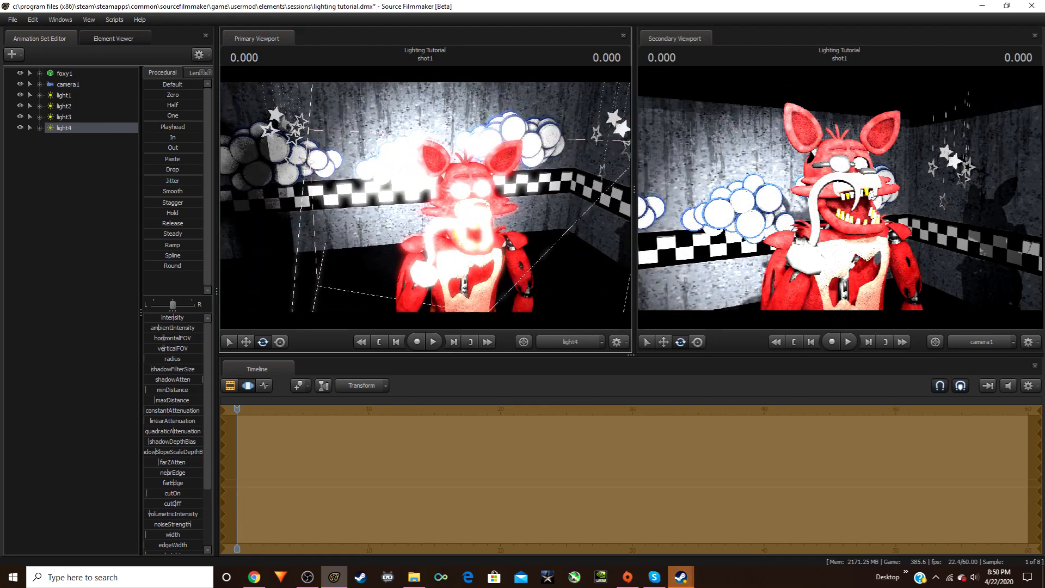
key(z)
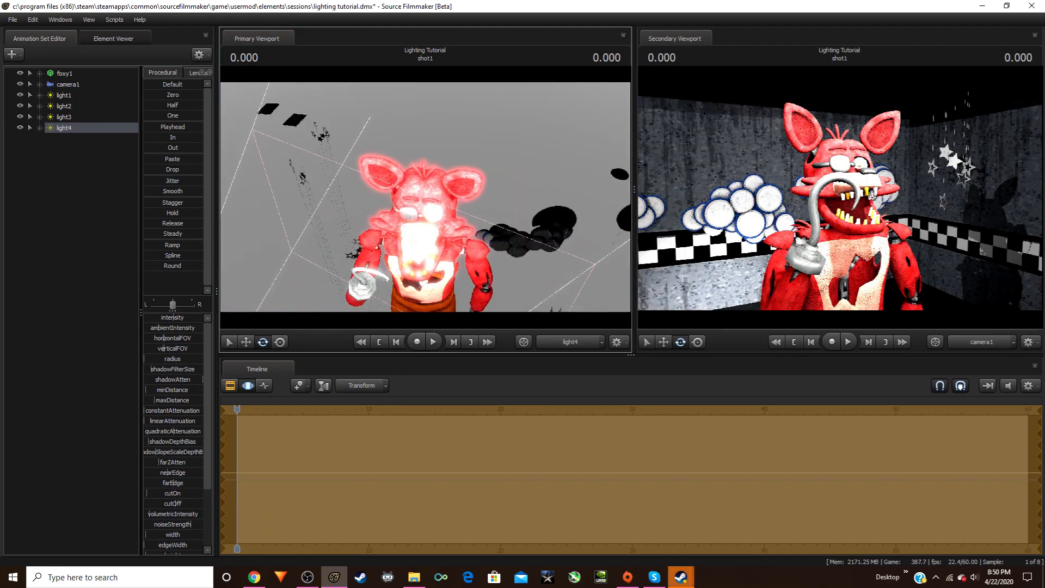
drag(429, 198, 425, 197)
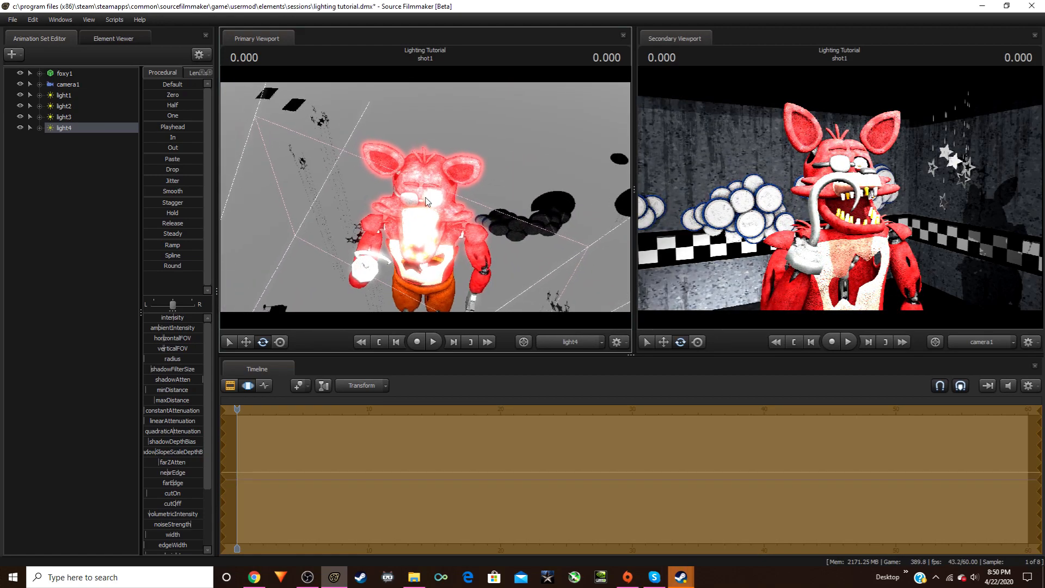
key(s)
drag(426, 197, 425, 197)
key(z)
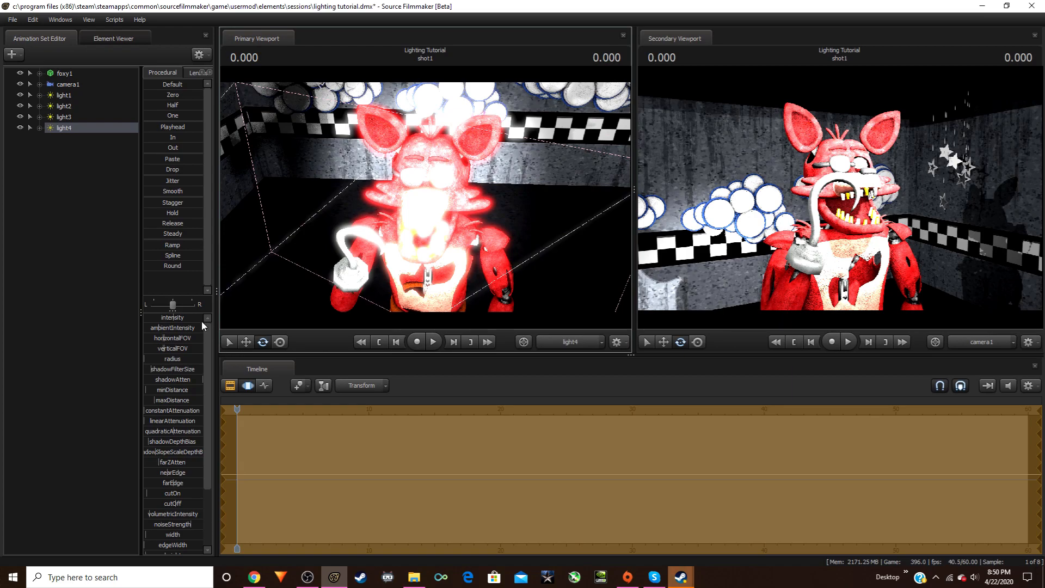
Lower light4's intensity, horizontalFOV, verticalFOV, shadowFilterSize and shadowAtten, and reframe the light on Foxy's face and chest
drag(174, 320, 159, 320)
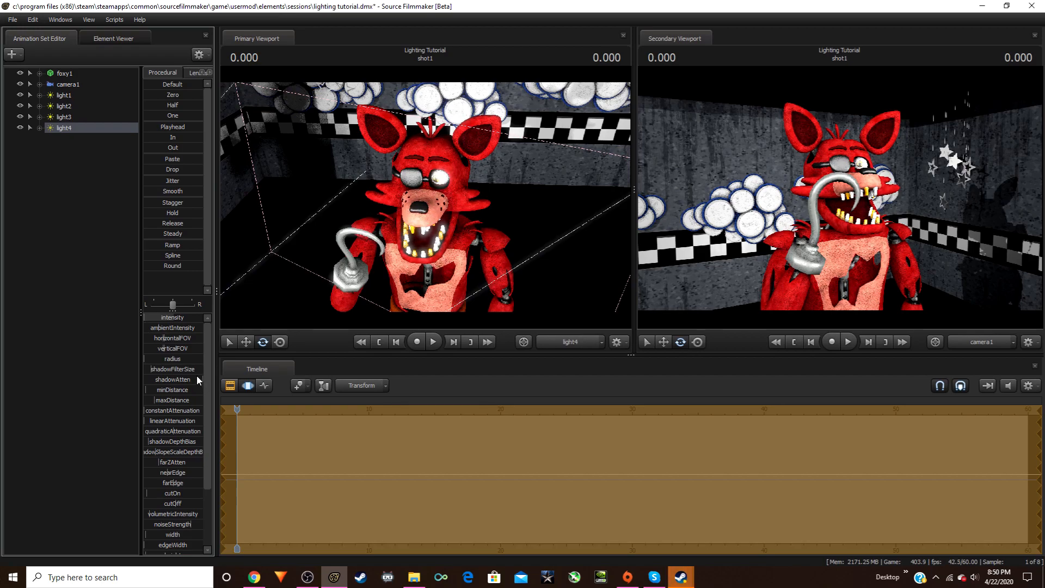
mouse_move(168, 349)
mouse_down()
mouse_move(153, 349)
mouse_move(157, 339)
mouse_up()
drag(409, 227, 409, 191)
key(s)
drag(165, 318, 166, 318)
drag(534, 174, 429, 202)
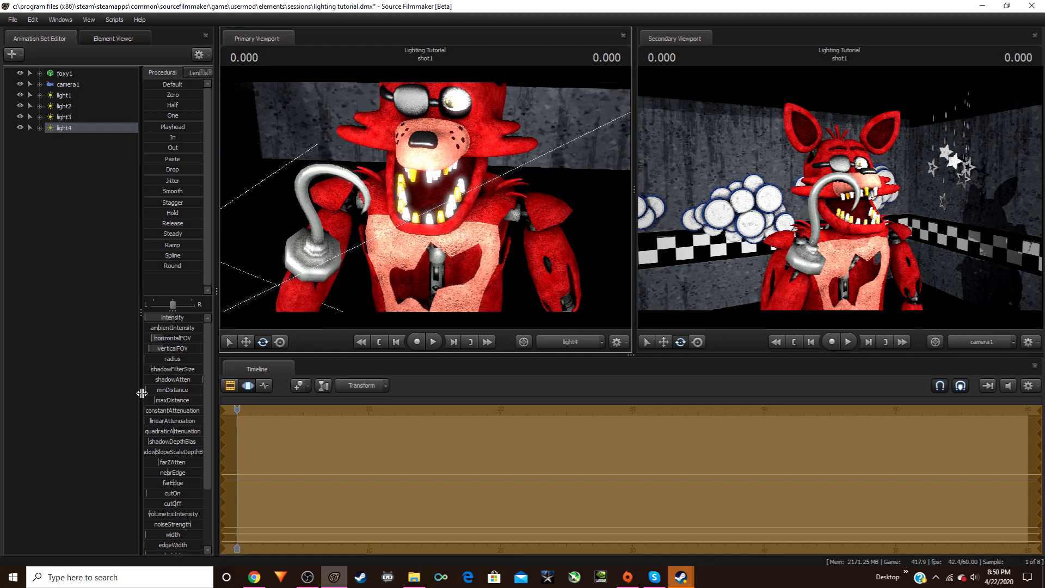
drag(186, 372, 144, 380)
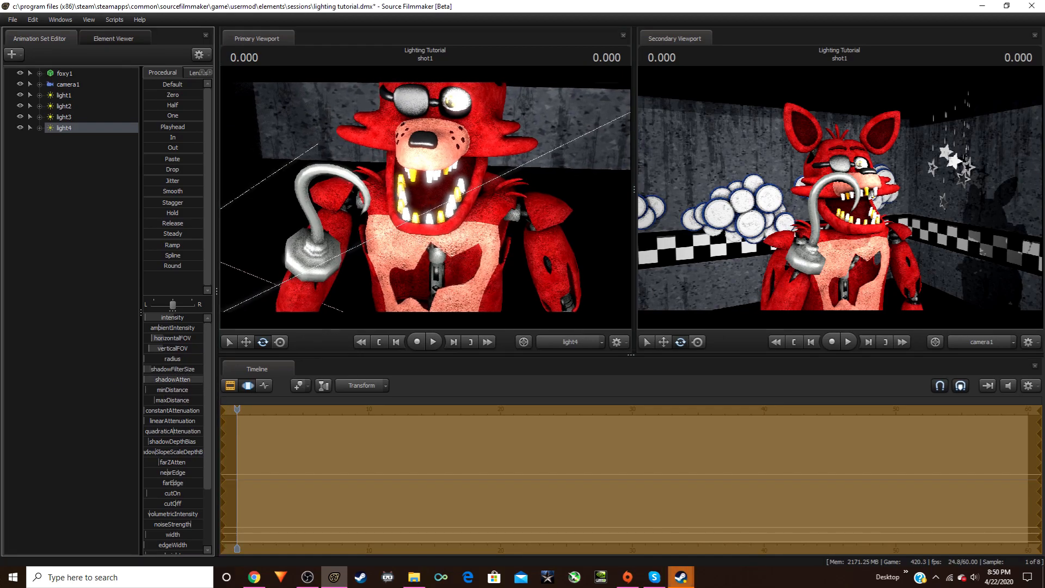
Switch the primary viewport back to the Work Camera and move around Foxy to inspect the four-light result
click(587, 344)
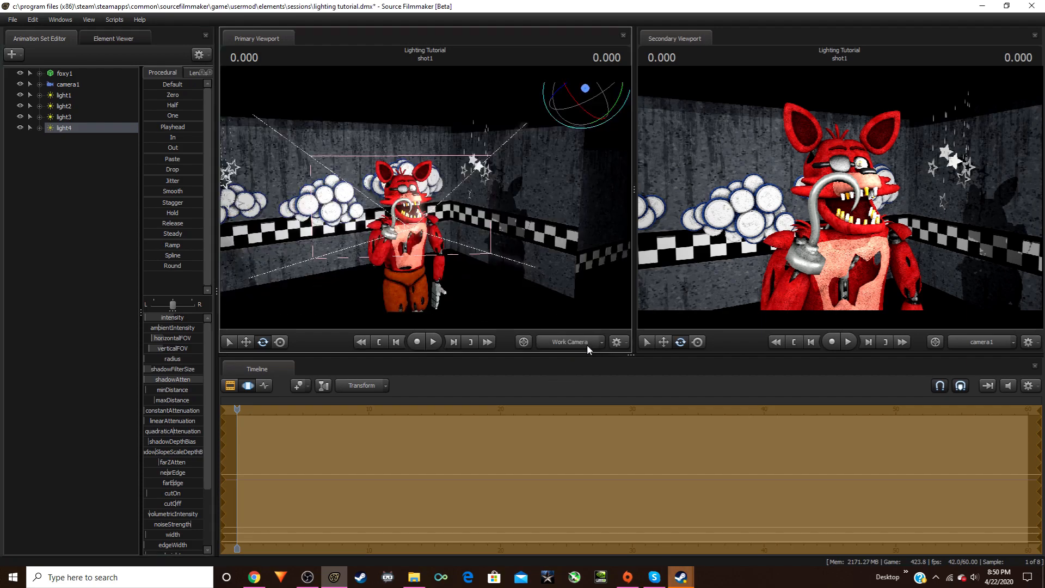
key(w)
key(d)
mouse_move(426, 197)
mouse_down()
mouse_move(381, 218)
mouse_move(333, 195)
mouse_move(422, 205)
mouse_up()
key(a)
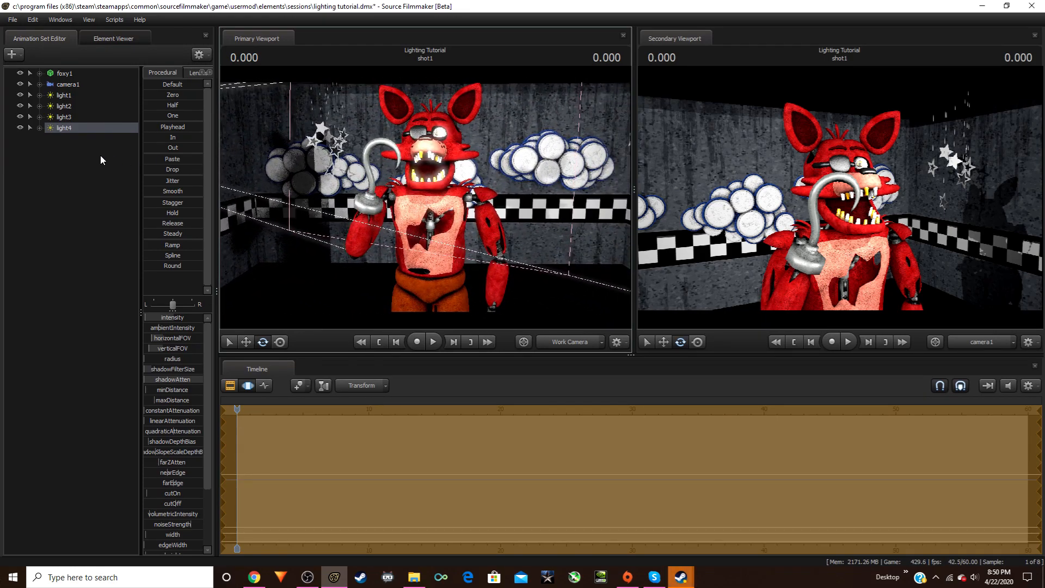
Create a new fifth light, look through it and enable its volumetrics
right_click(76, 128)
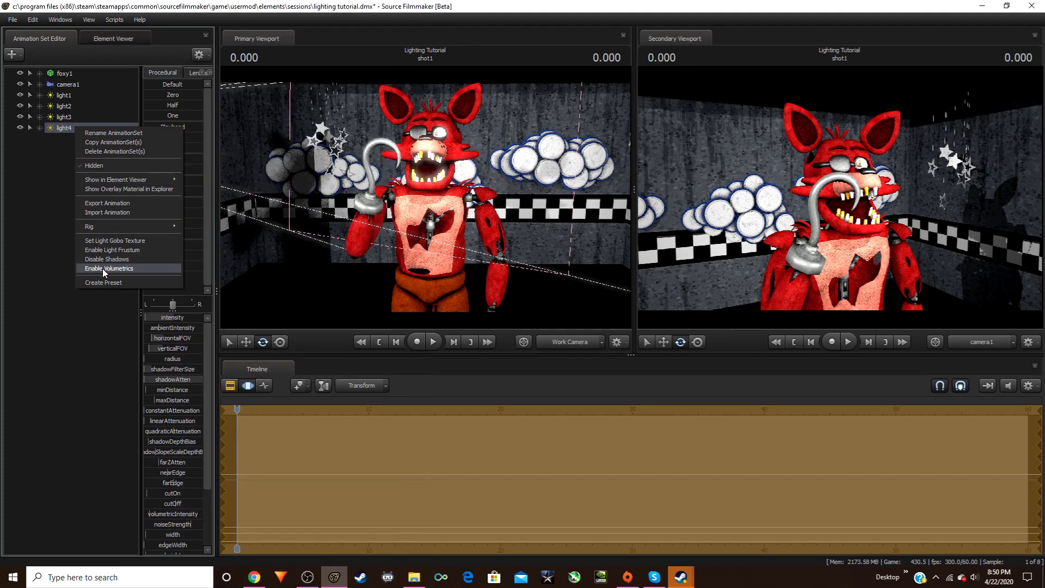
click(105, 331)
right_click(87, 172)
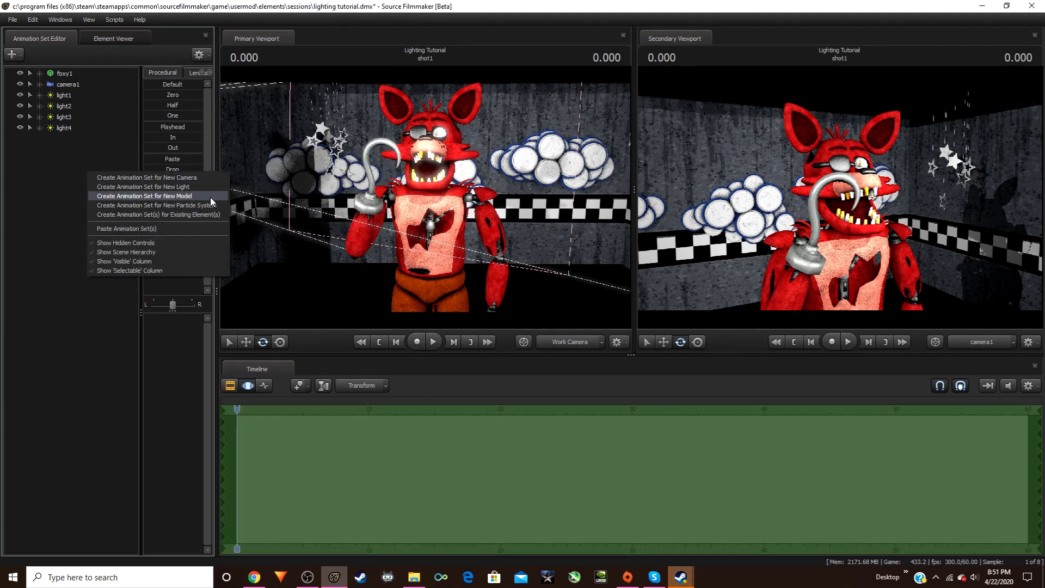
click(190, 188)
drag(68, 141, 478, 163)
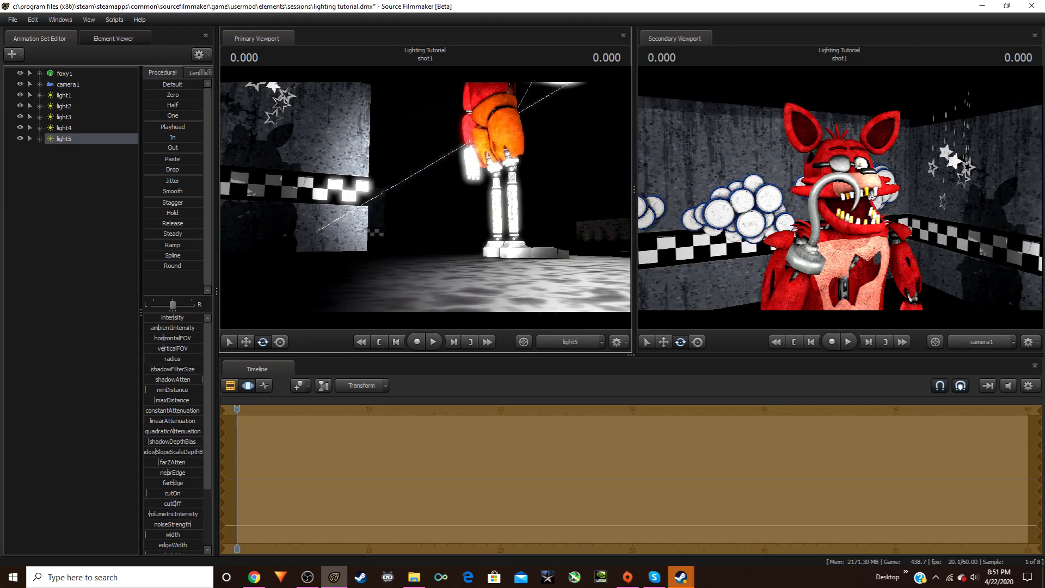
right_click(73, 139)
click(121, 282)
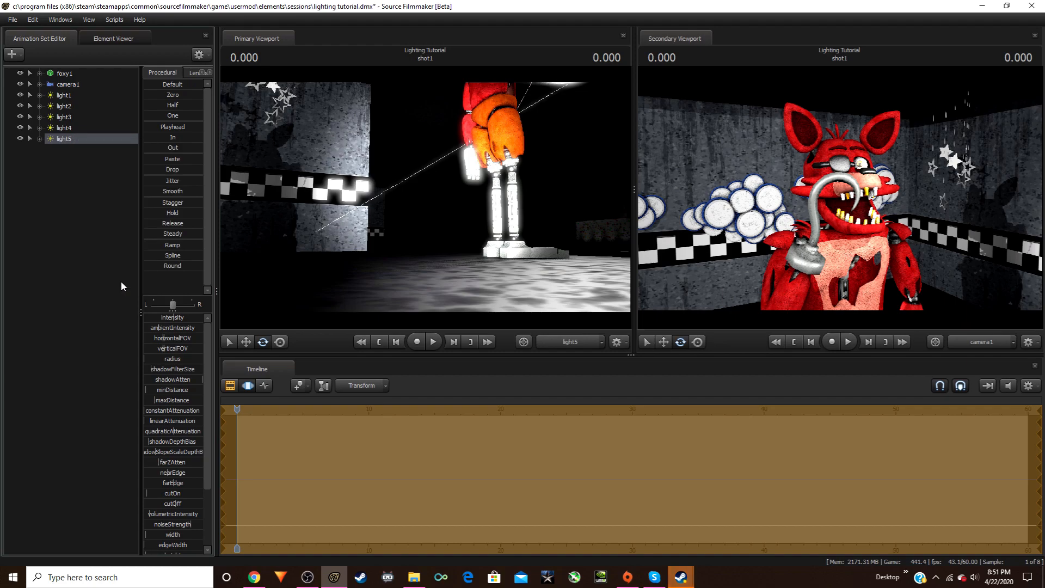
Lower light5's intensity and move the light so its volumetric beam points at Foxy's upper body
drag(170, 317, 163, 319)
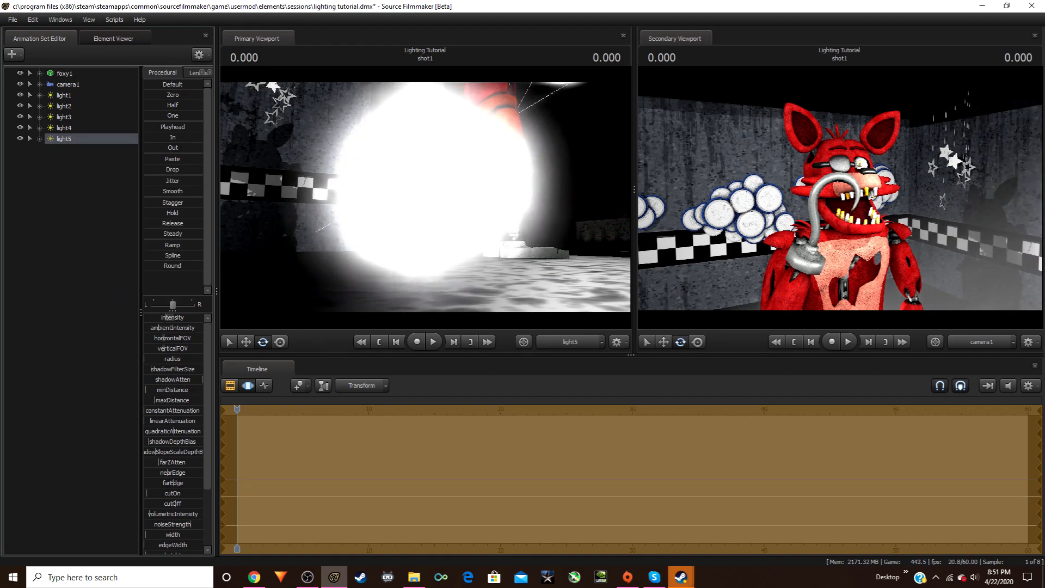
drag(414, 222, 442, 153)
drag(173, 320, 157, 320)
drag(348, 229, 360, 210)
drag(424, 196, 437, 244)
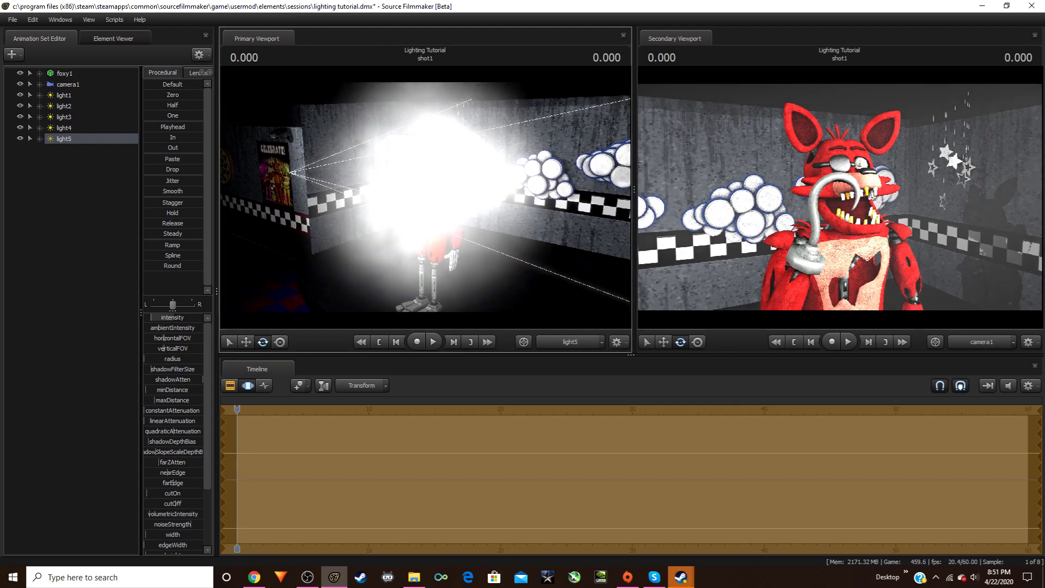
Narrow light5's horizontalFOV and readjust its aim on Foxy
drag(164, 339, 144, 350)
drag(403, 217, 323, 261)
mouse_move(152, 336)
mouse_down()
mouse_move(176, 348)
mouse_move(164, 336)
mouse_up()
drag(454, 227, 432, 234)
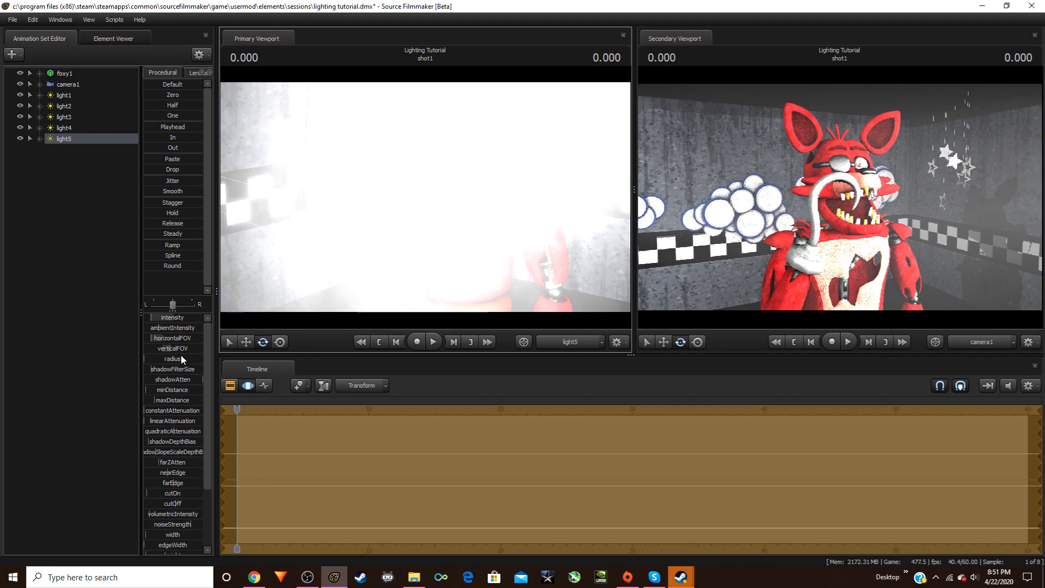
Lower light5's quadraticAttenuation and reduce its color_green and color_blue to give the beam a warm yellow tint
drag(170, 433, 157, 432)
scroll(180, 442, down, 3)
mouse_move(193, 498)
mouse_down()
mouse_move(158, 497)
mouse_move(197, 497)
mouse_move(168, 518)
mouse_move(194, 506)
mouse_up()
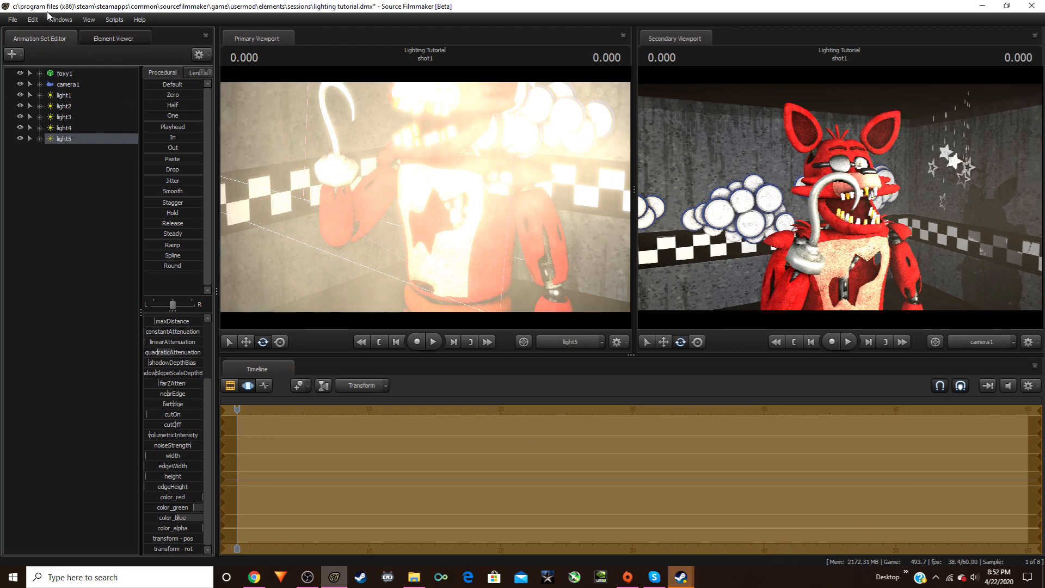
Look at the export options available for rendering the scene as a movie, poster or image
click(12, 20)
mouse_move(44, 130)
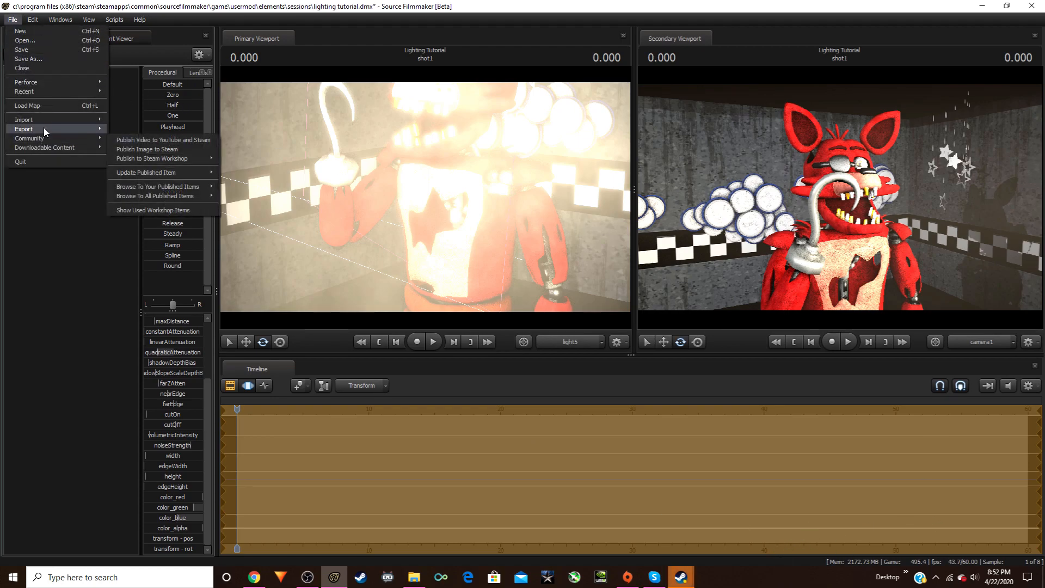
mouse_move(101, 130)
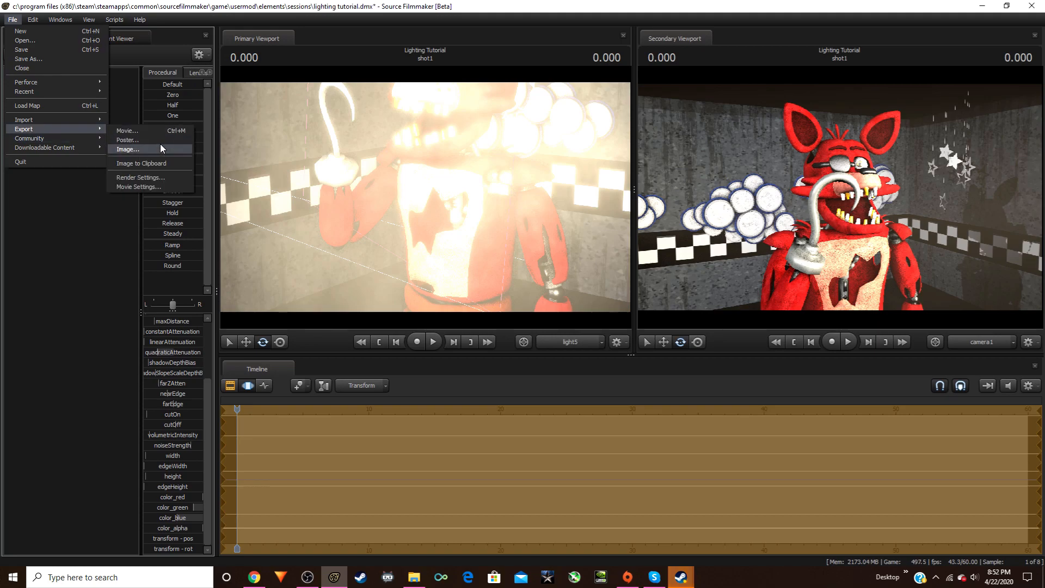
click(97, 291)
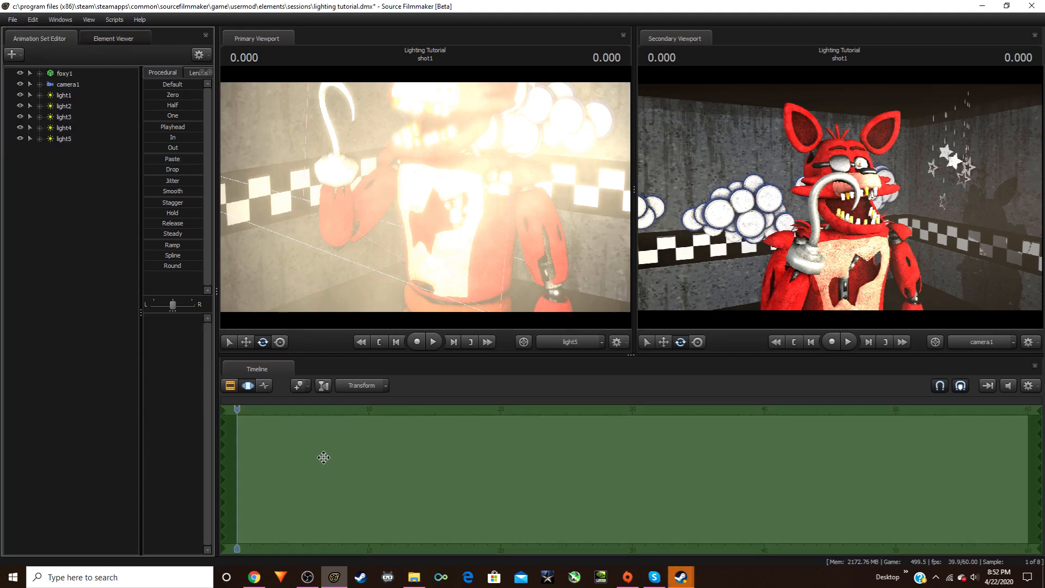
mouse_move(309, 583)
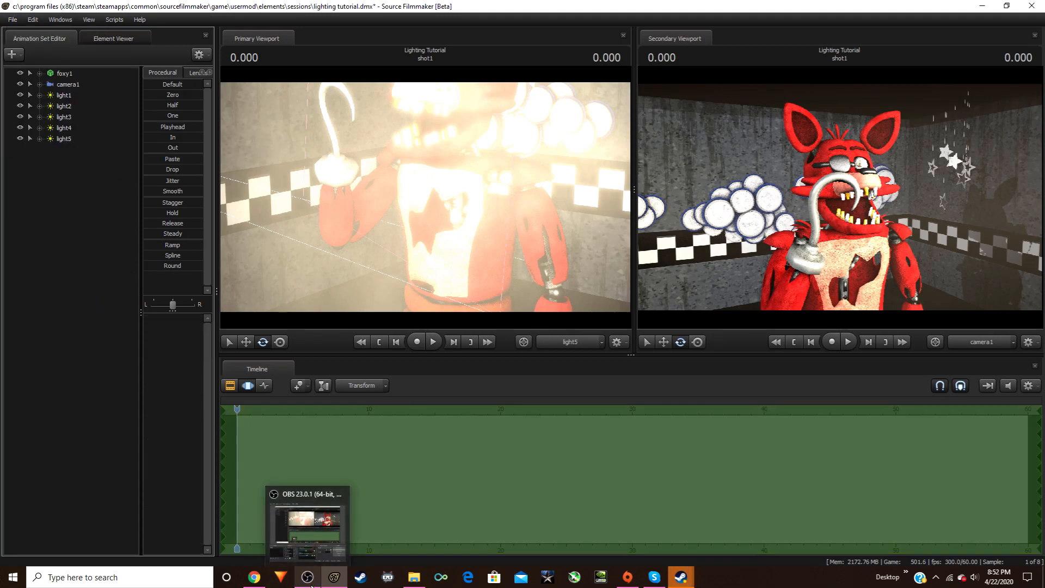